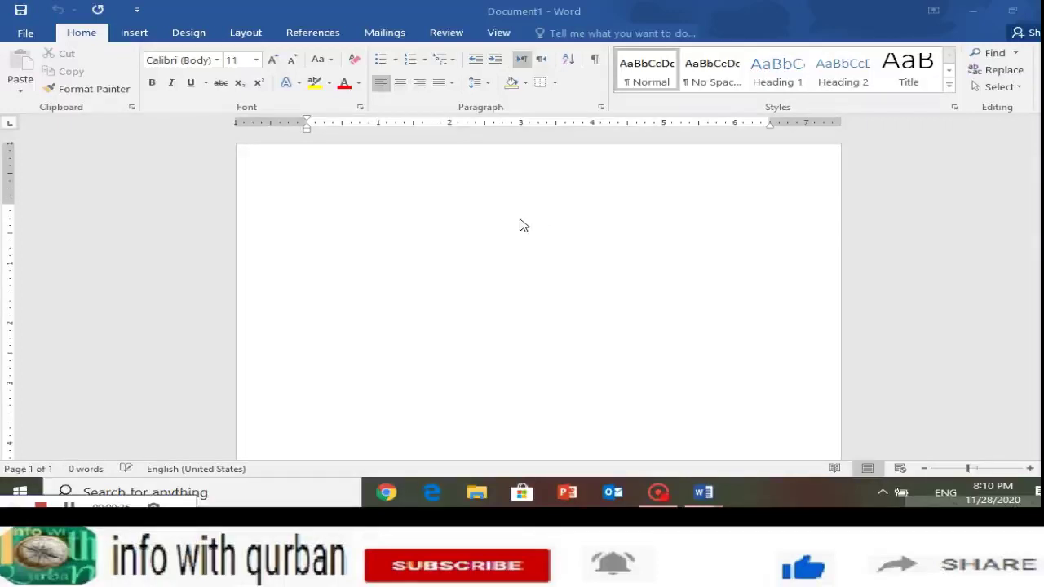
Step: Type three filler lines: 'adfasfdadf', 'adfads' and 'adfafdad adsfadf'
click(389, 249)
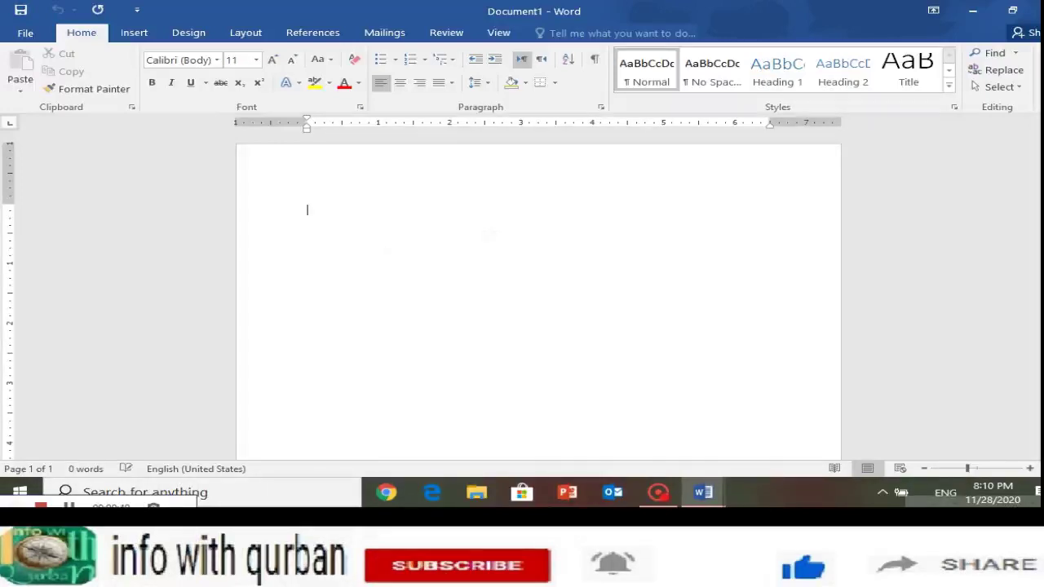
click(524, 215)
text(adsfadfasfdadf)
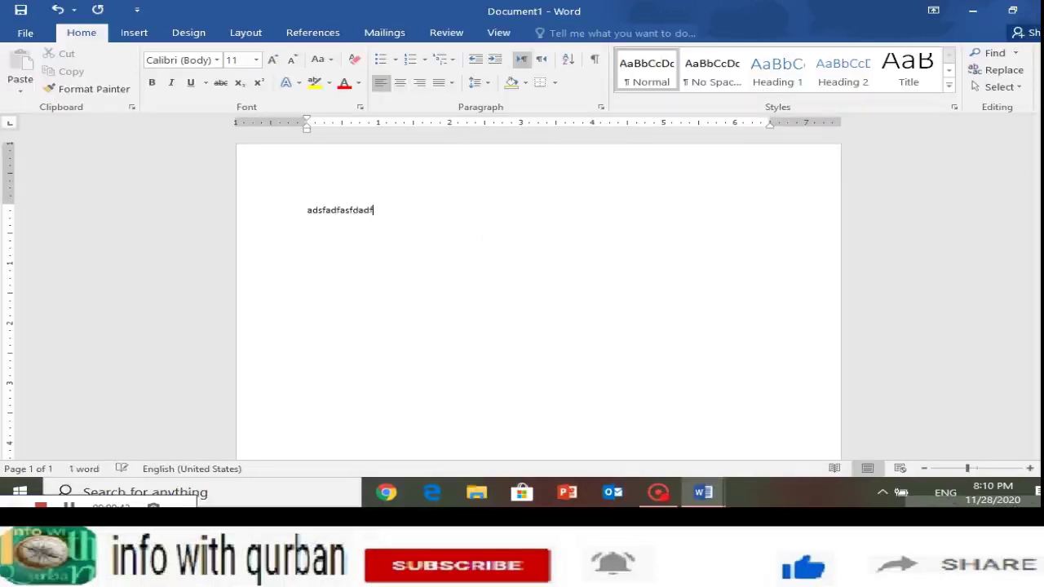
key(Return)
text(adfads)
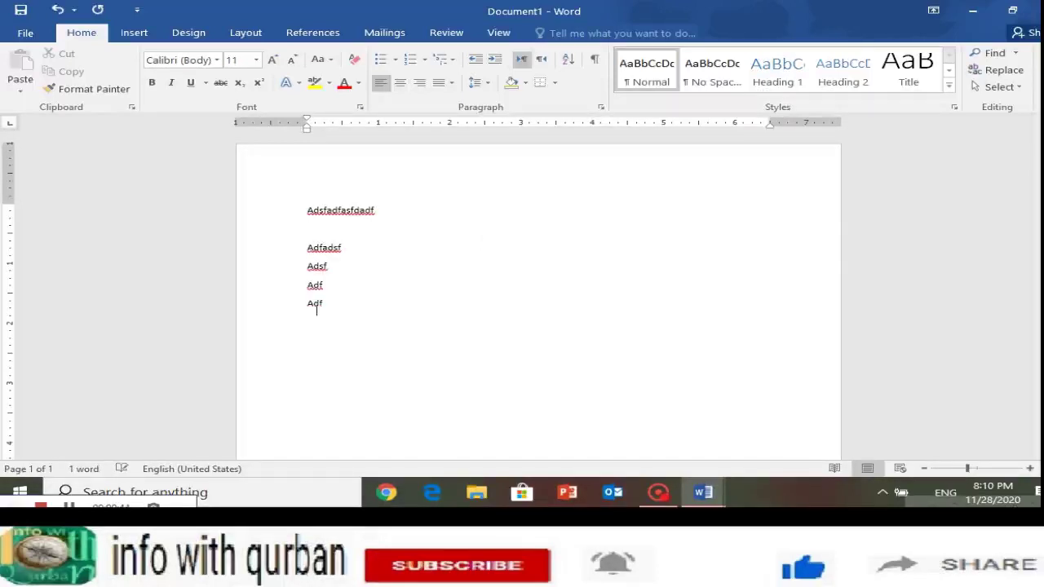
key(Return)
text(adfafdad)
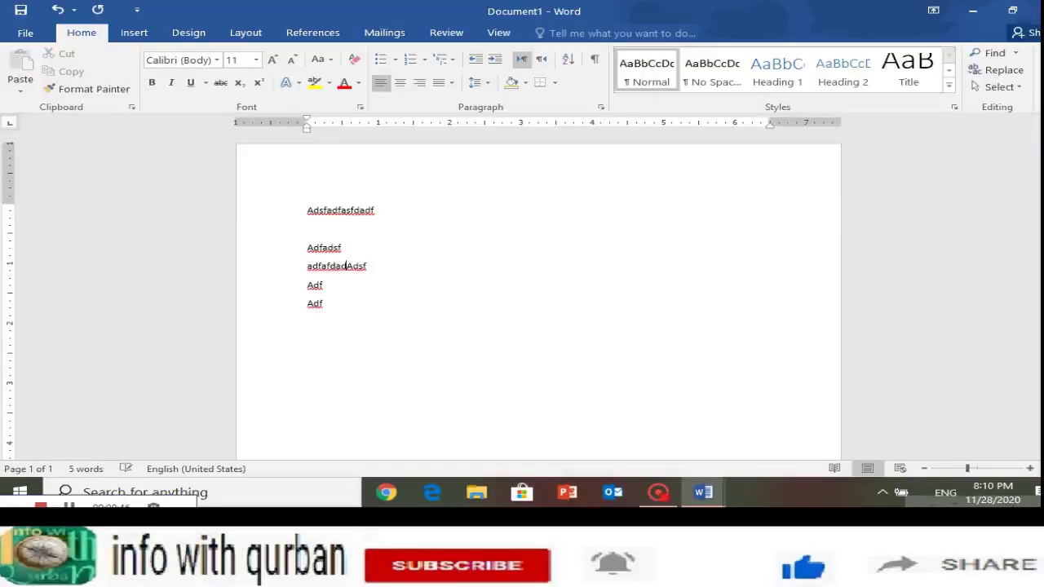
text( adsfadf)
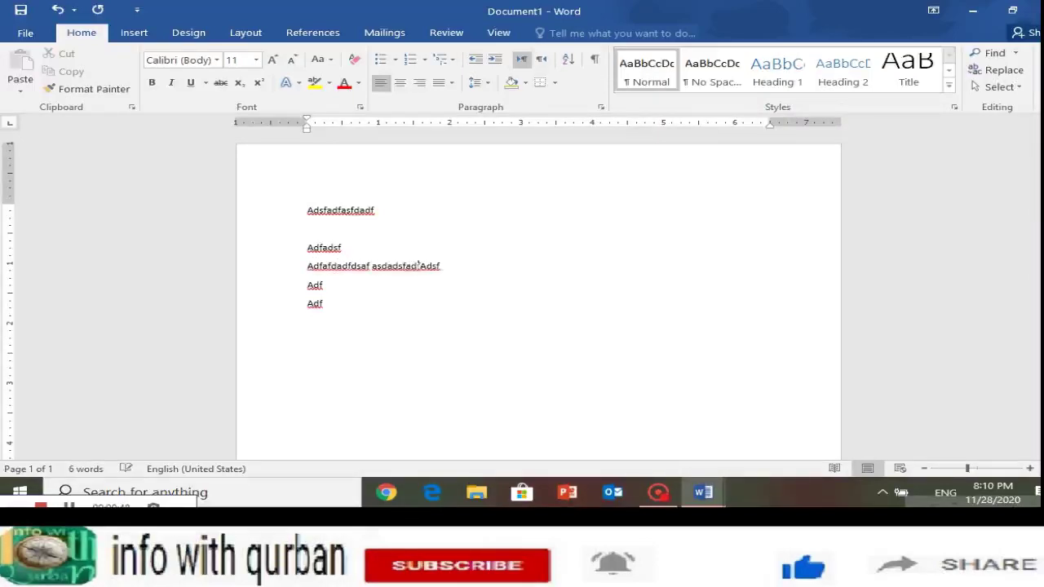
Step: Add blank lines below the first line of filler text
click(326, 285)
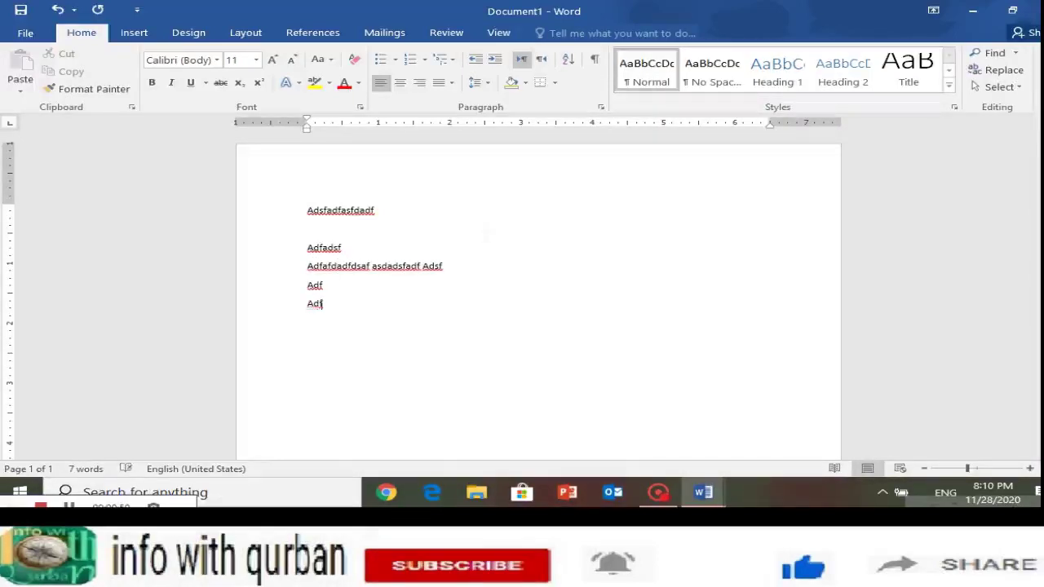
key(Return)
key(Return)
key(Return)
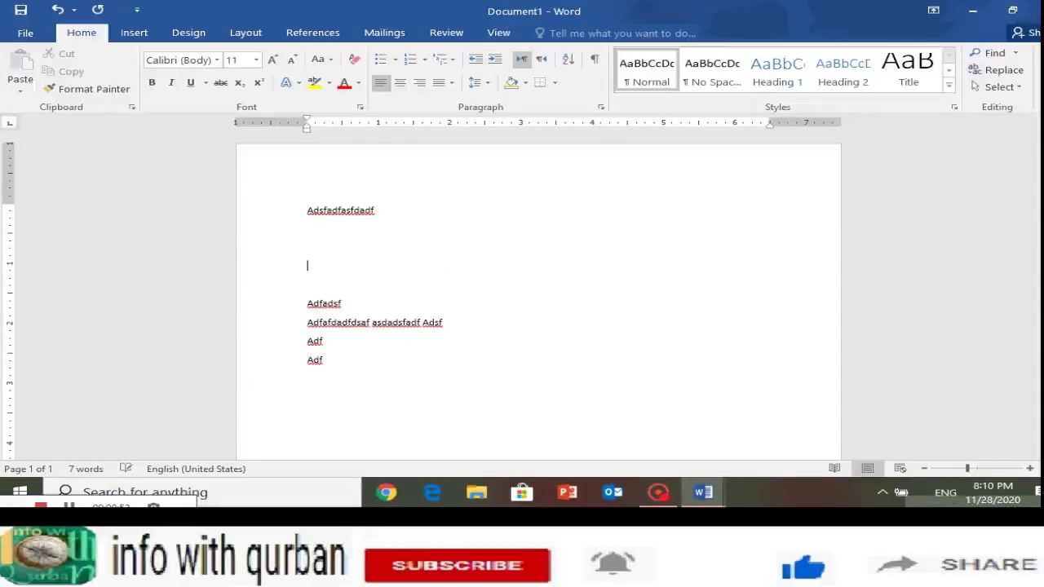
key(Up)
key(Up)
key(Up)
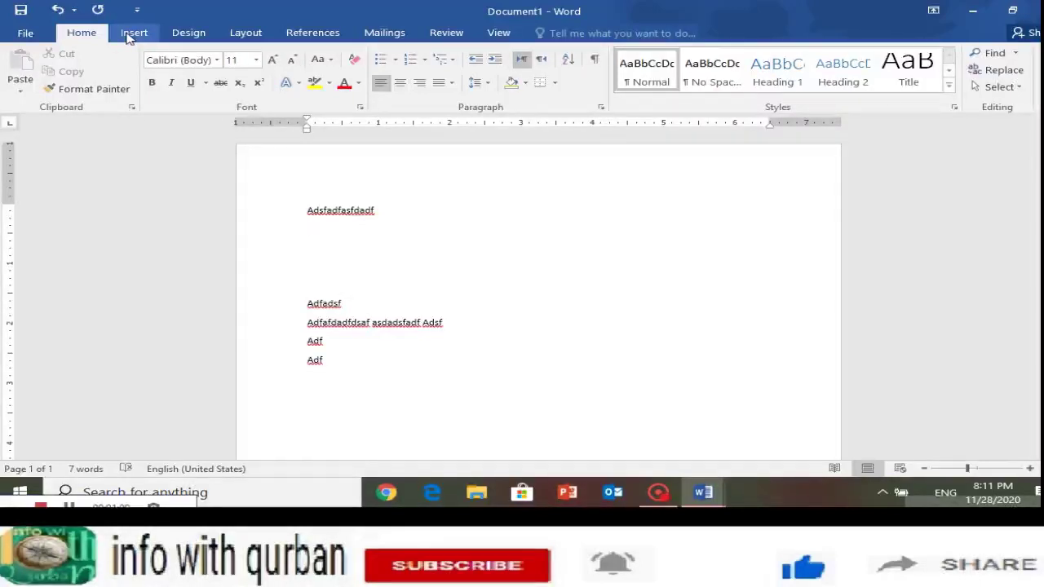
Step: Insert a 4-column by 5-row table from the Insert tab's Table grid
click(128, 38)
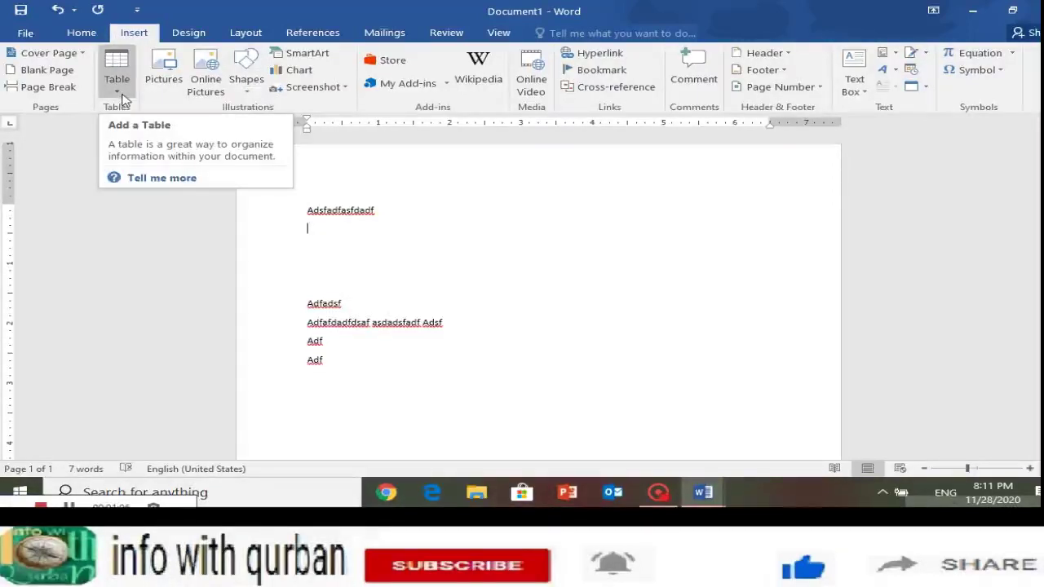
click(116, 65)
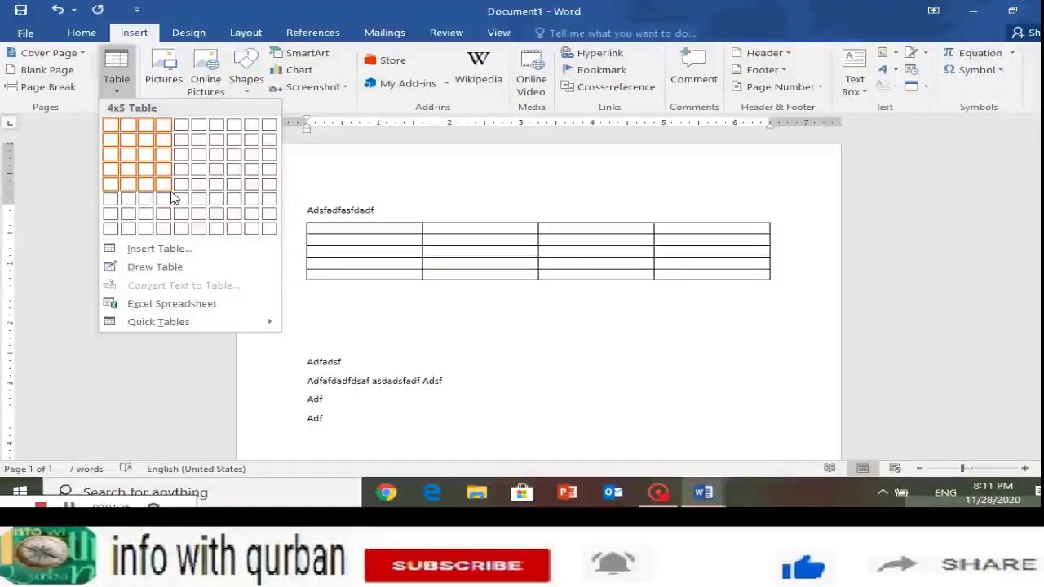
click(172, 197)
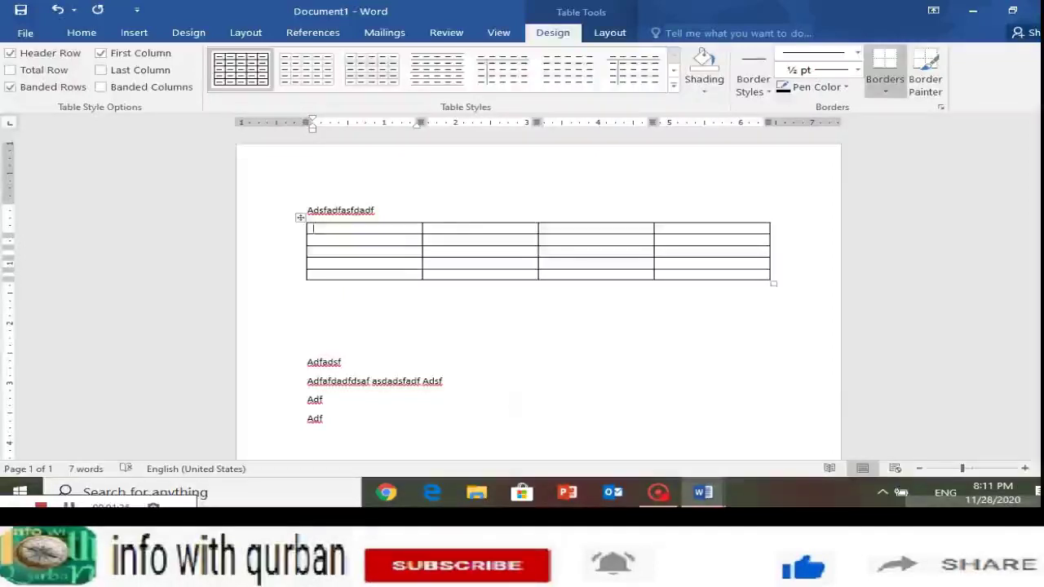
Step: Type the header row: S.No, Name of Student, Class and Age
text(S.N)
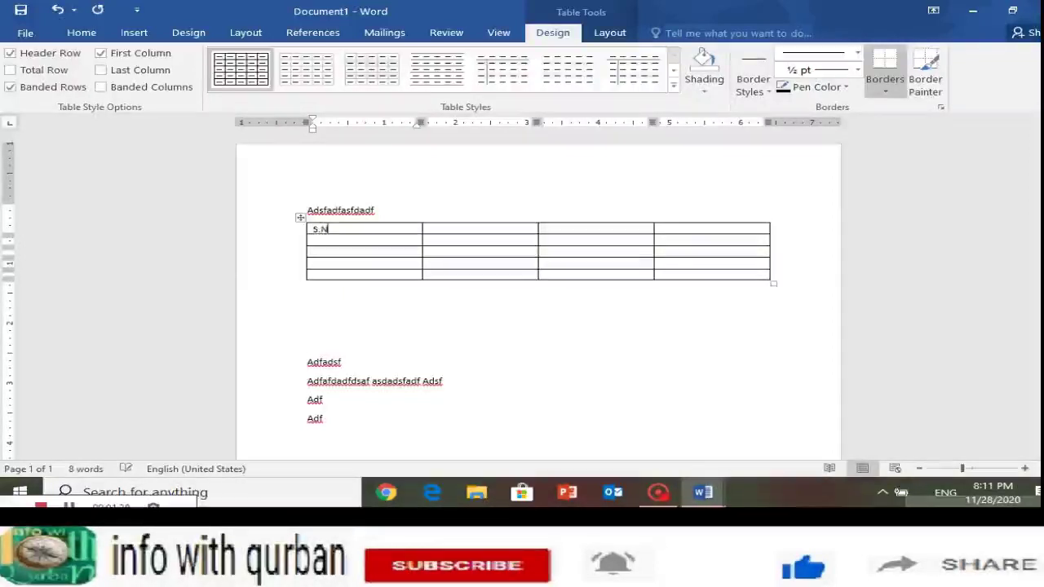
text(o)
key(Tab)
text(Na)
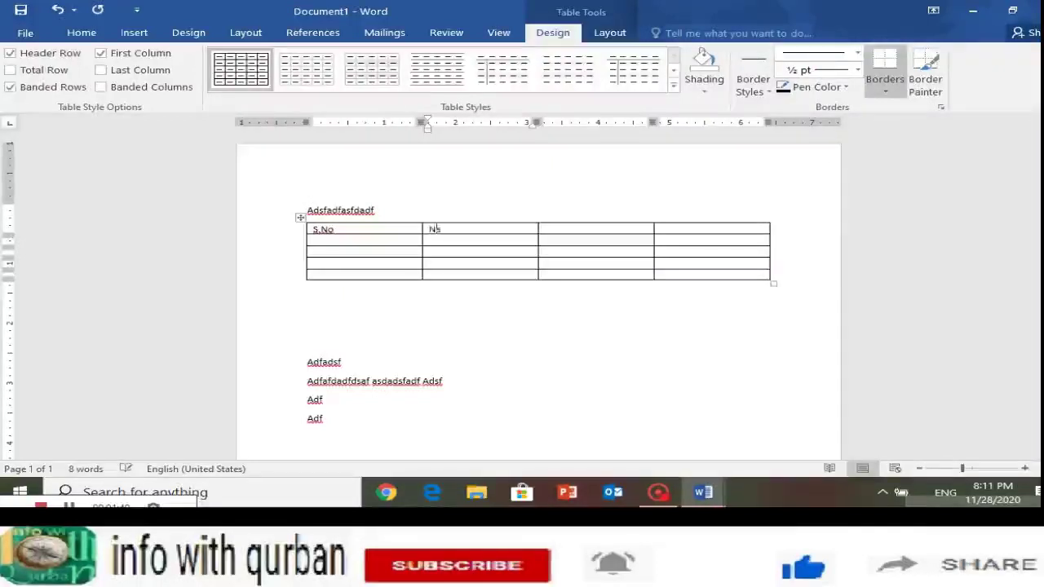
text(me of Stdu)
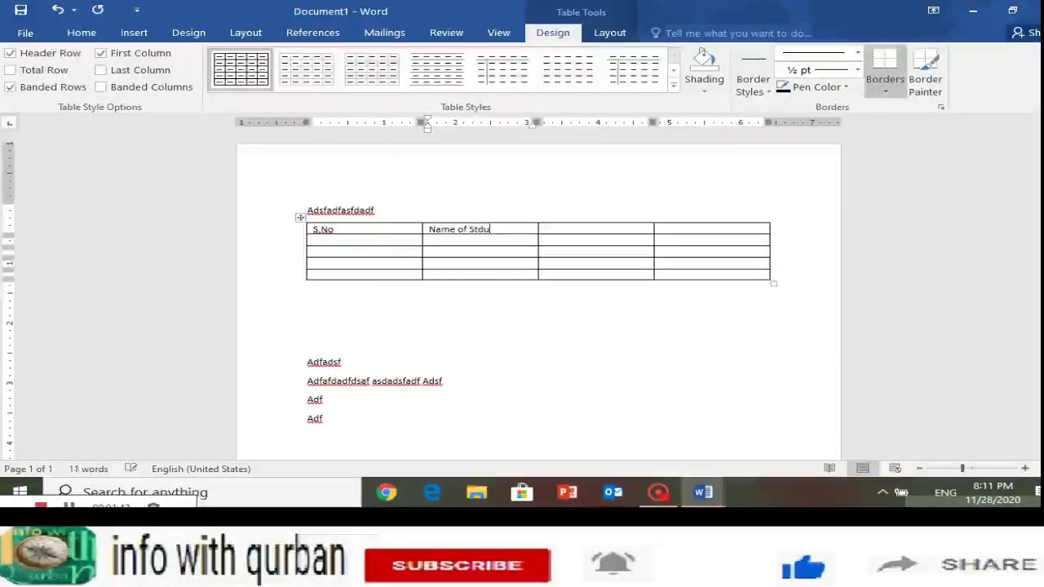
key(BackSpace)
key(BackSpace)
text(udent)
key(Tab)
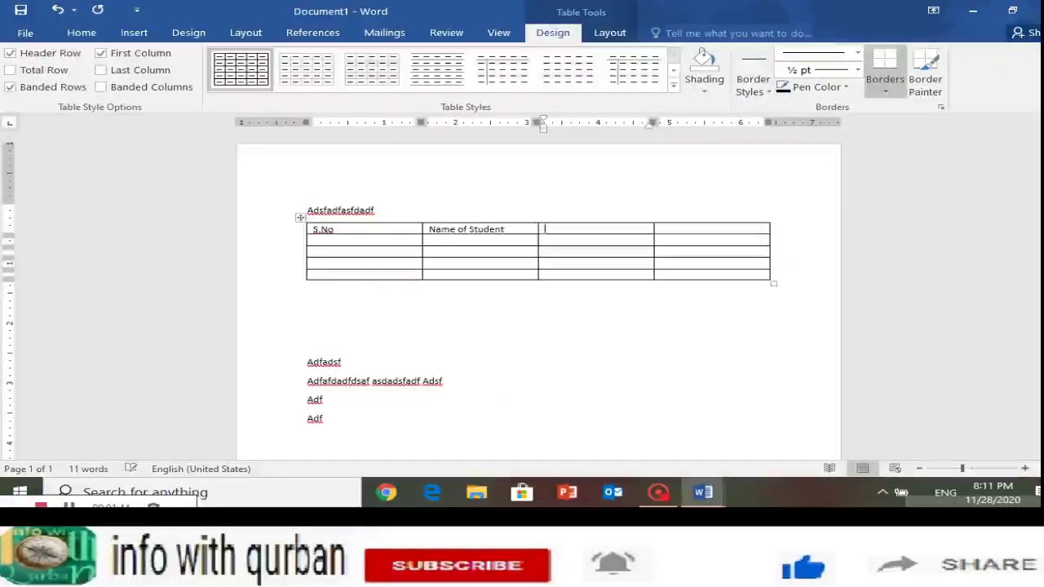
text(Class)
key(Tab)
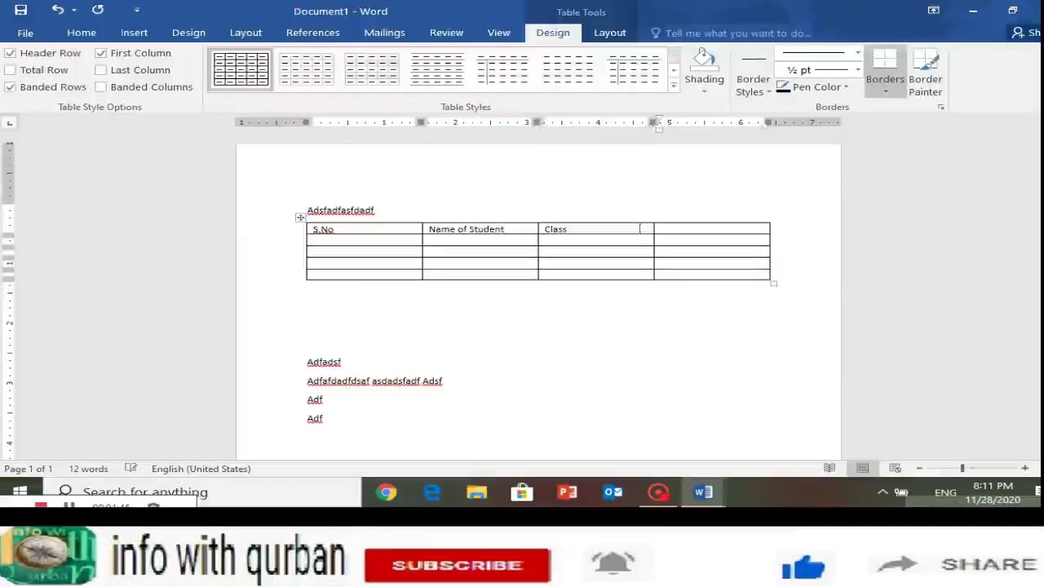
text(Ag)
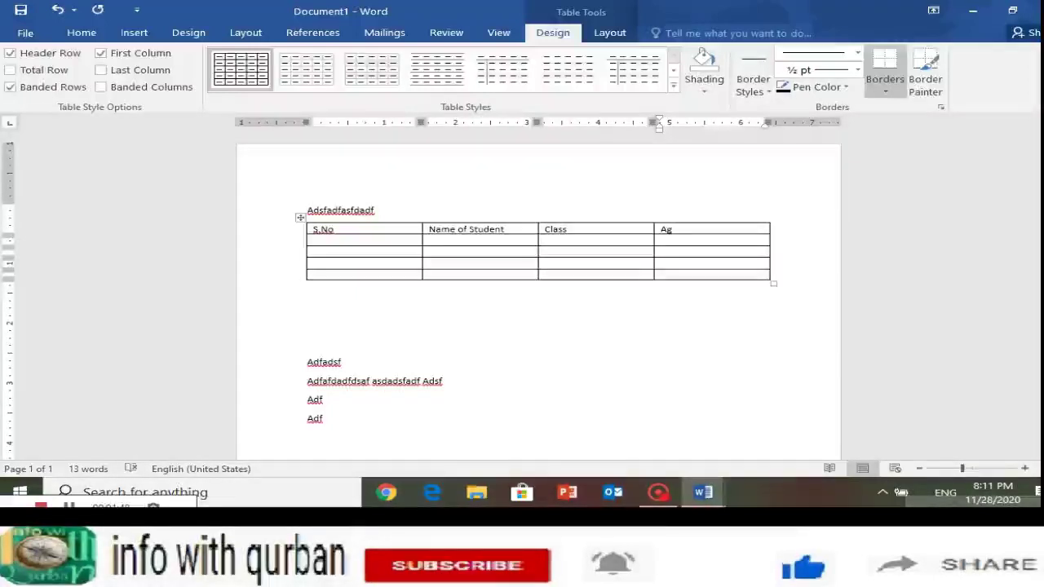
text(e)
key(Tab)
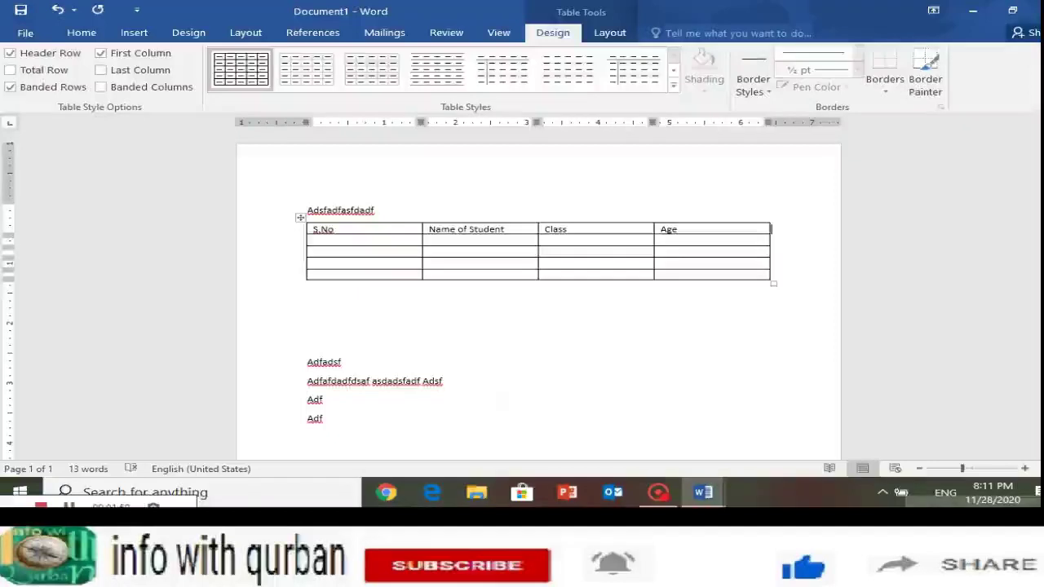
Step: Number the first column 1, 2 and 3 down the rows
text(1)
key(Down)
text(2)
key(Down)
text(3)
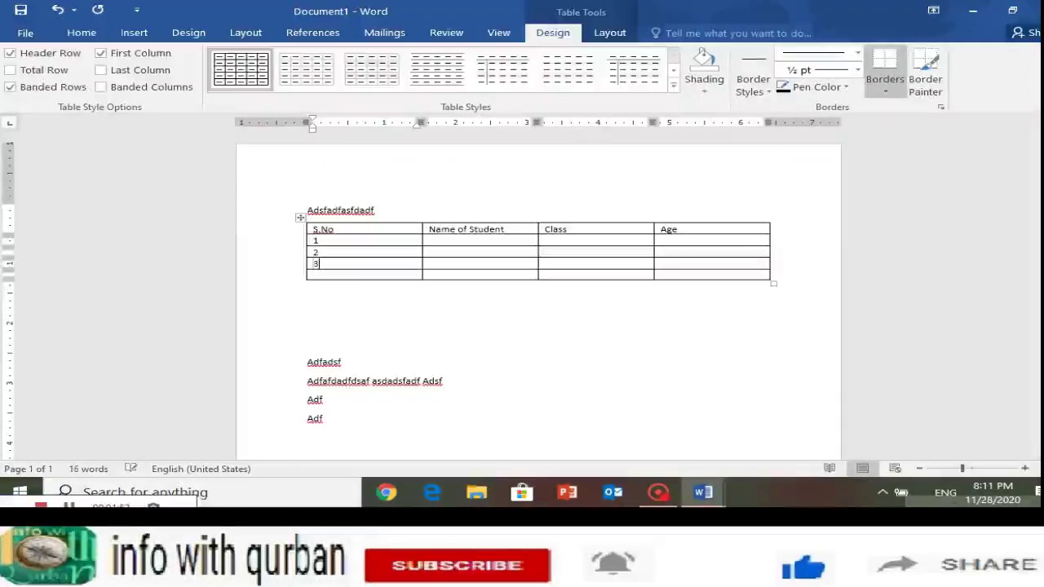
key(Down)
Step: Finish numbering with 4 and enter names Farooq, Salman, Fayaz and Ali
text(4)
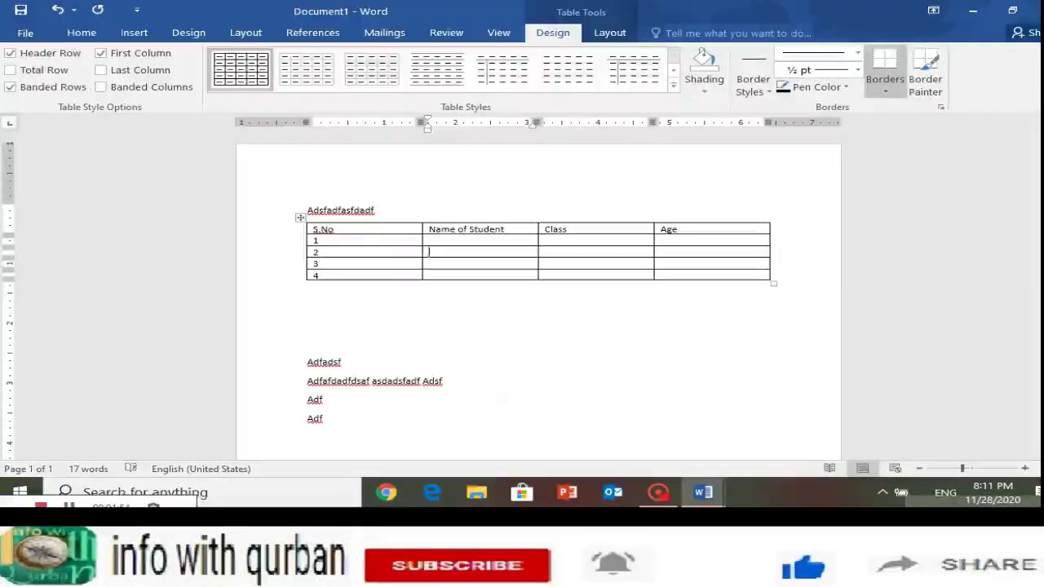
click(428, 241)
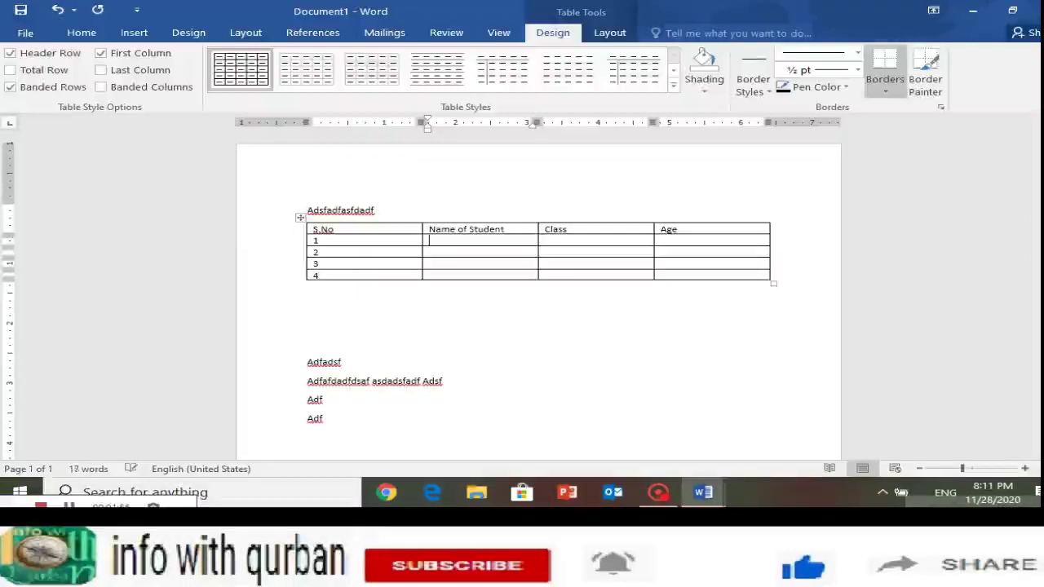
text(Far)
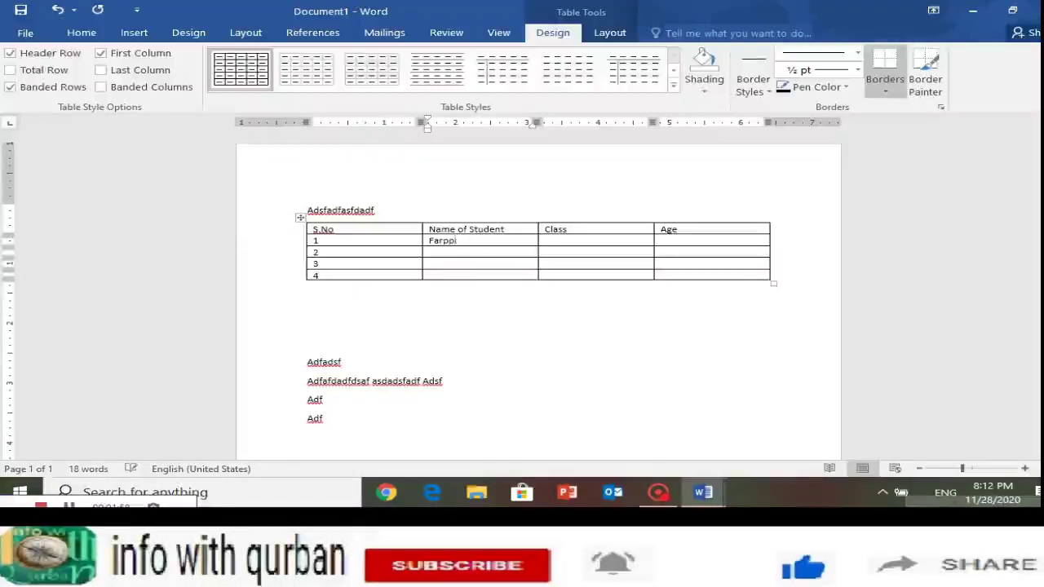
text(oo)
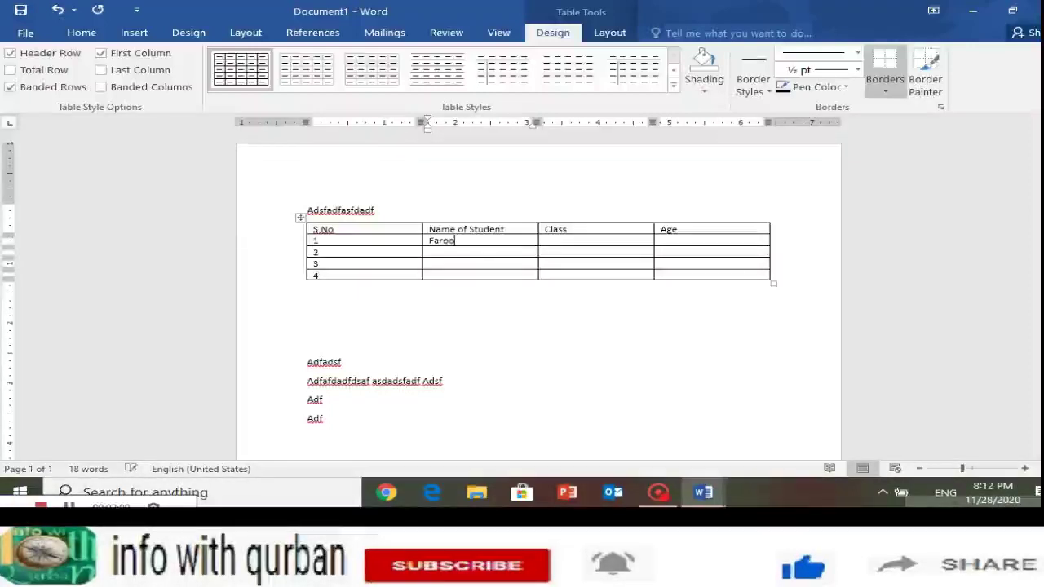
text(q)
click(429, 252)
text(Sal)
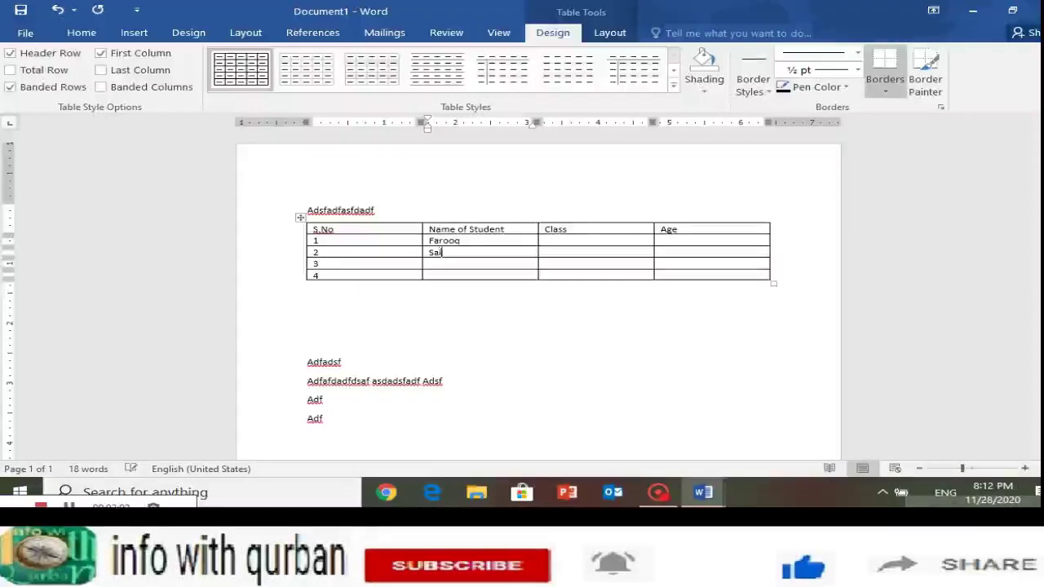
text(man)
click(429, 263)
text(F)
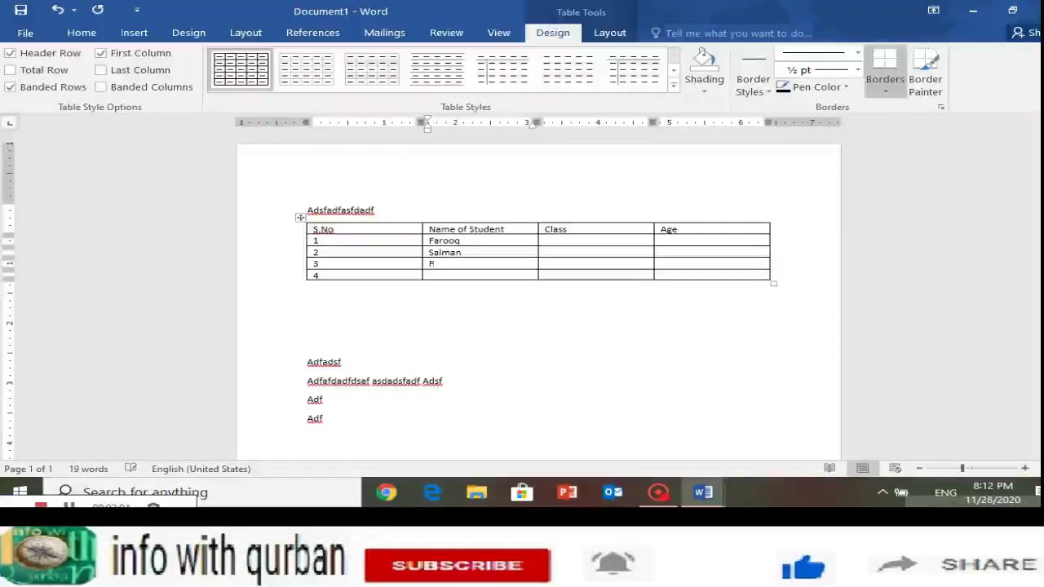
text(ayaz)
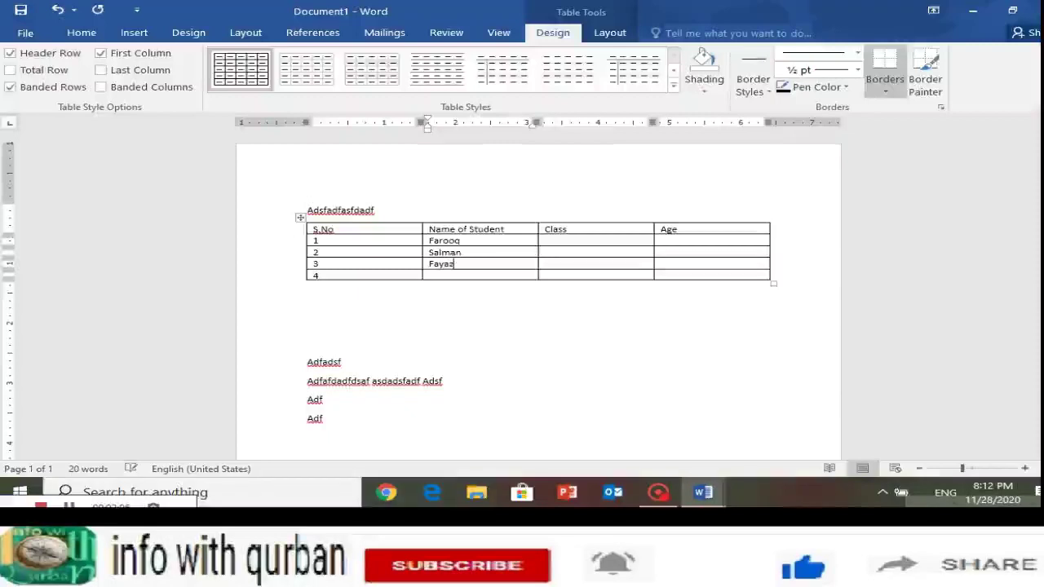
click(429, 275)
text(Ali)
Step: Fill the Class column with values 1 to 4
click(545, 264)
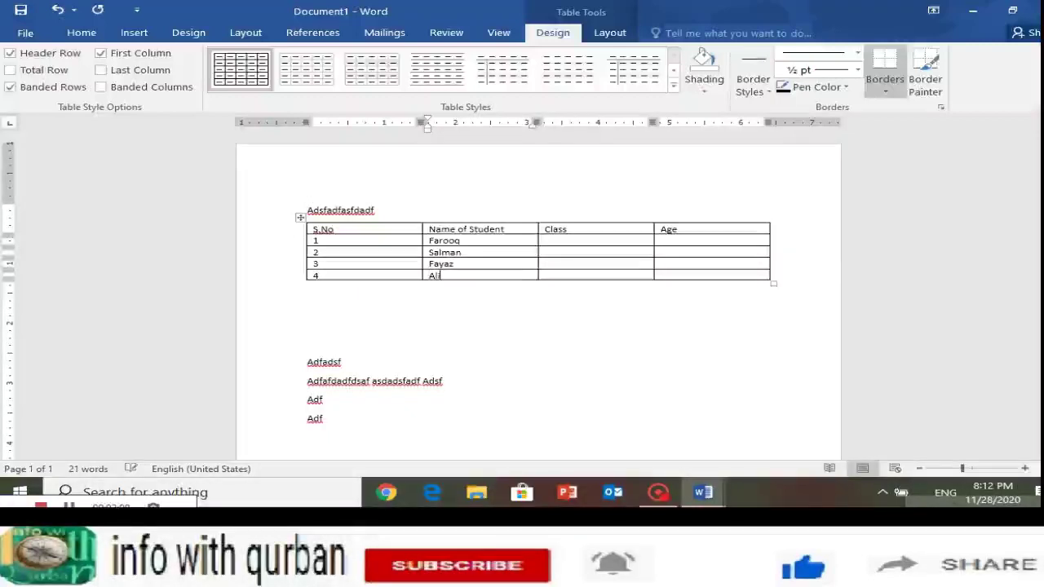
click(545, 240)
text(1)
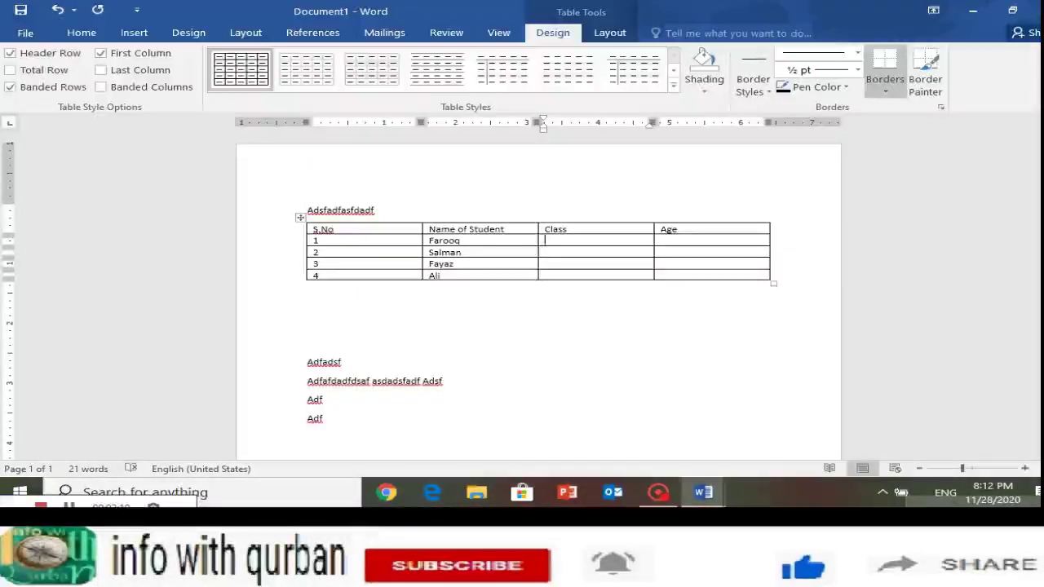
text(2)
key(Down)
text(3)
key(Down)
text(4)
Step: Enter ages 6, 7, 8 and 9 in the Age column
click(660, 264)
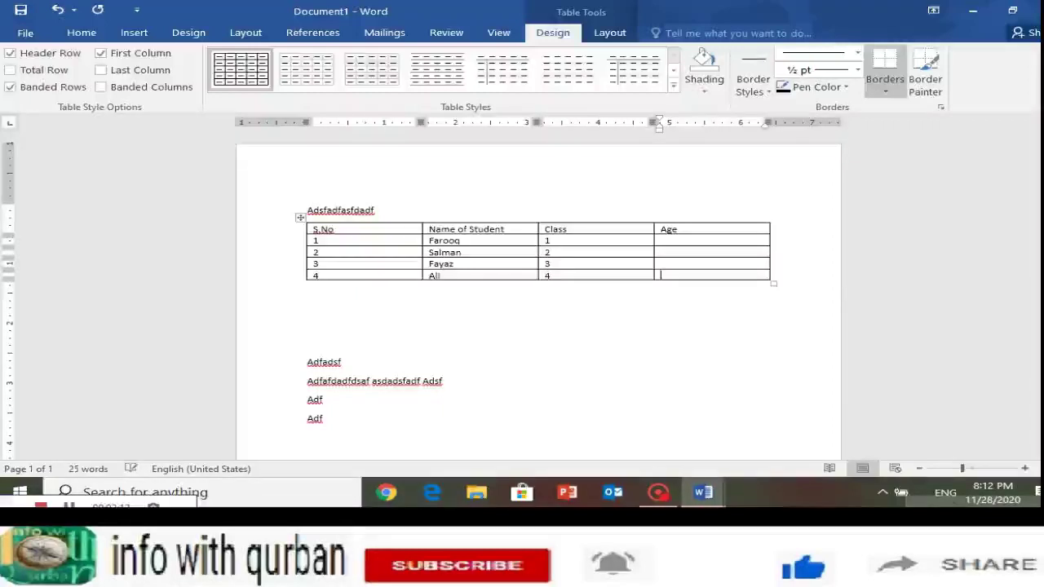
click(660, 240)
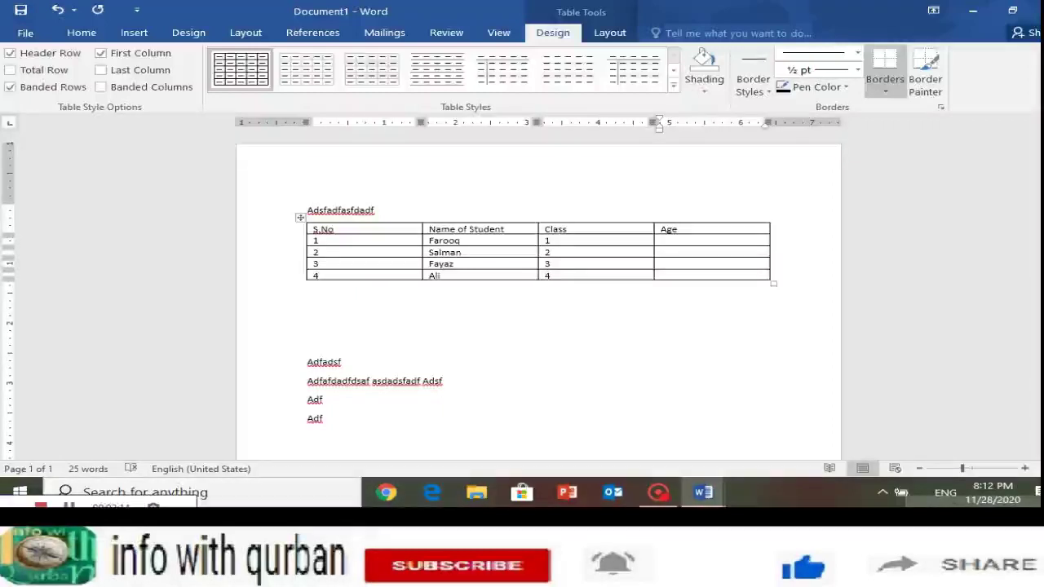
text(6)
key(Down)
text(7)
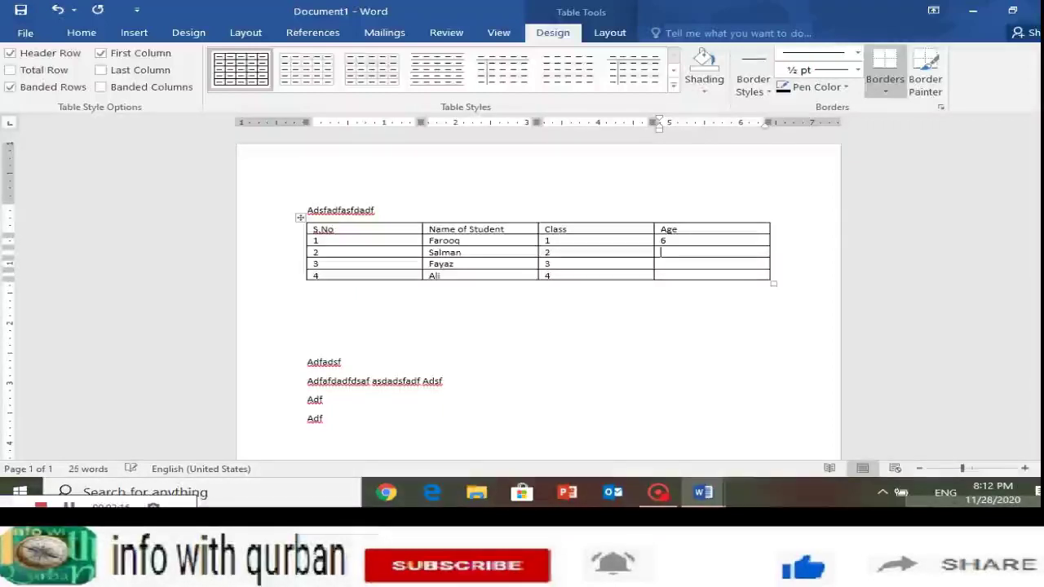
key(Down)
text(8)
key(Down)
text(9)
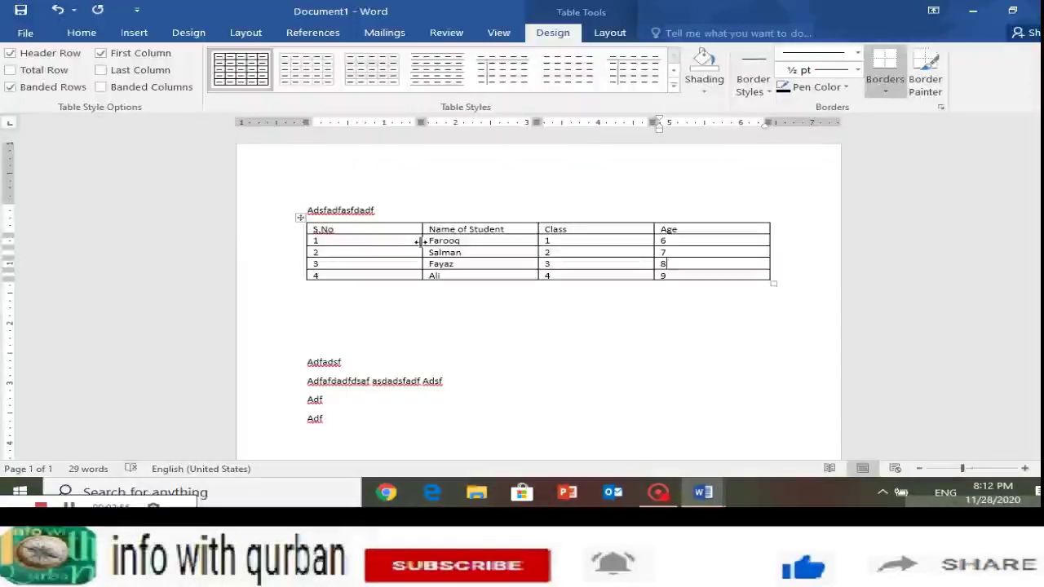
Step: Narrow the S.No column and widen Name of Student by dragging the column borders
drag(422, 240, 346, 241)
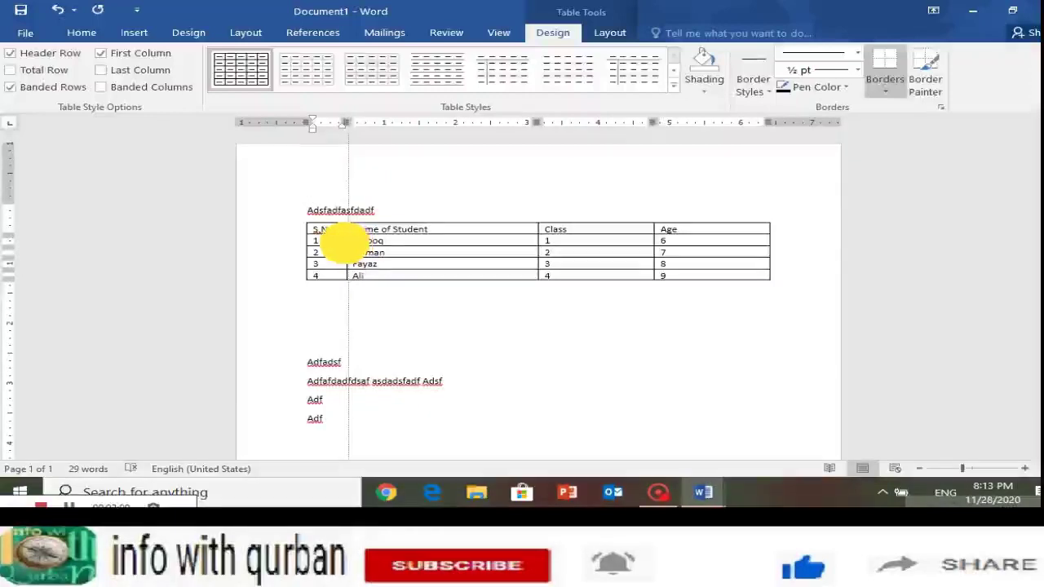
drag(347, 240, 343, 241)
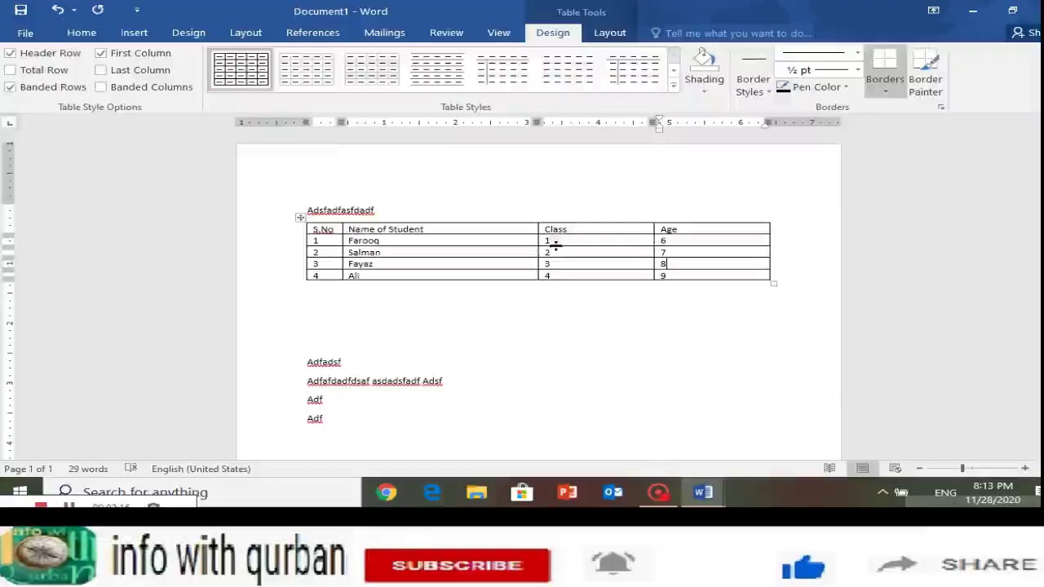
click(664, 264)
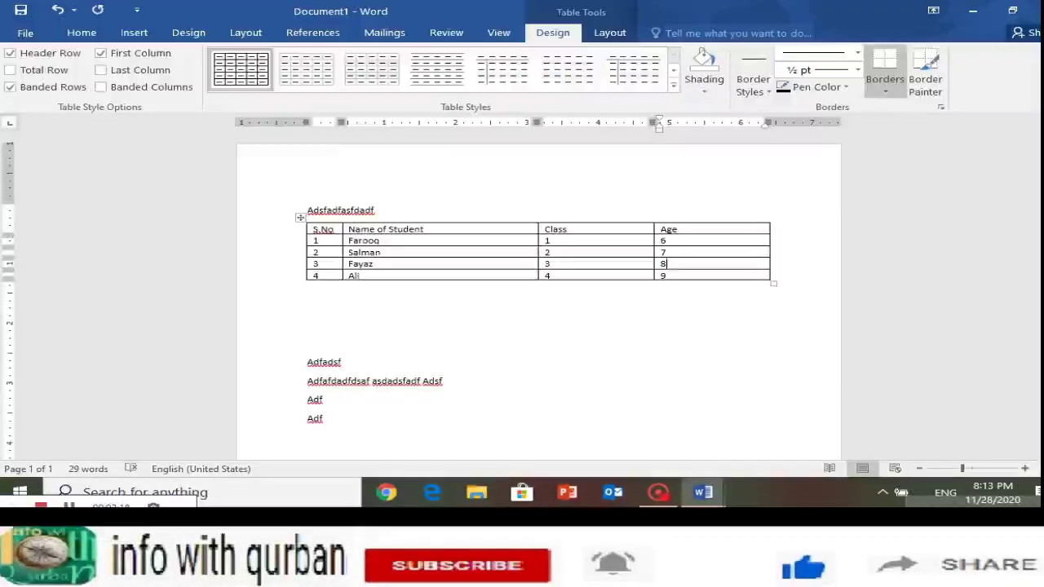
mouse_move(538, 241)
mouse_down()
mouse_move(605, 253)
mouse_move(721, 235)
mouse_up()
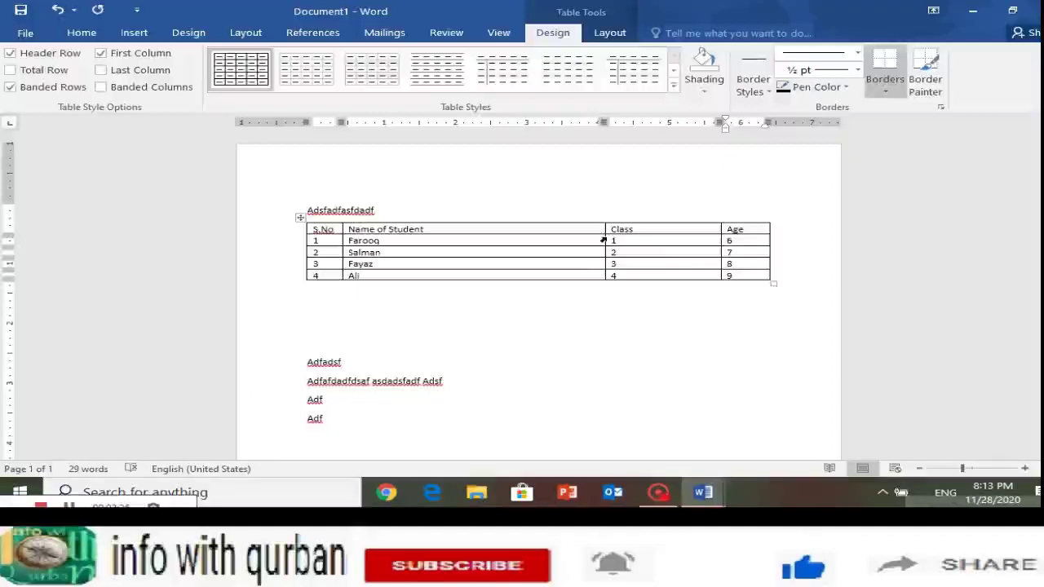
drag(605, 239, 654, 243)
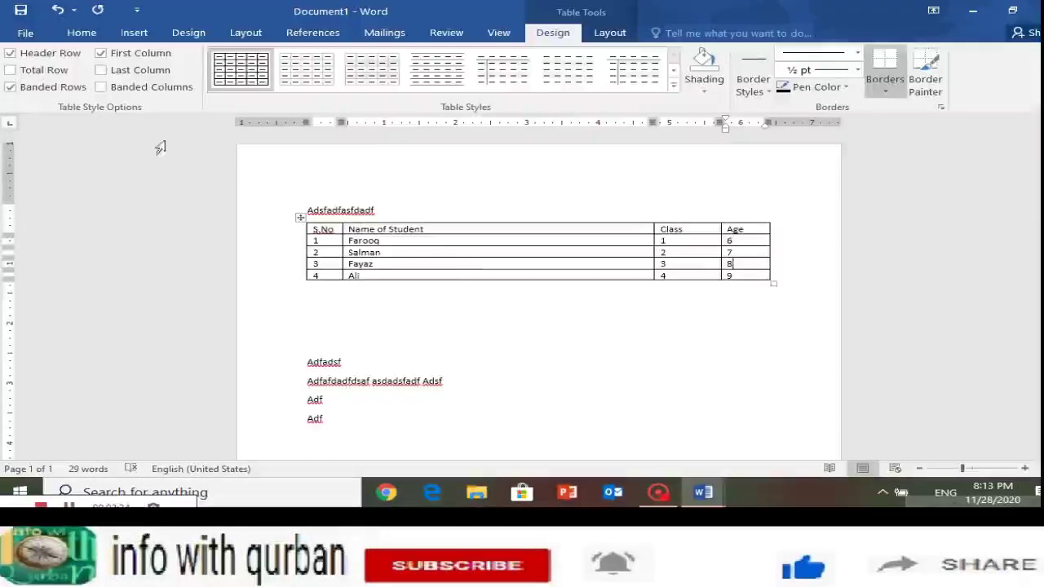
Step: Centre the S.No numbers and the Class and Age values
click(82, 32)
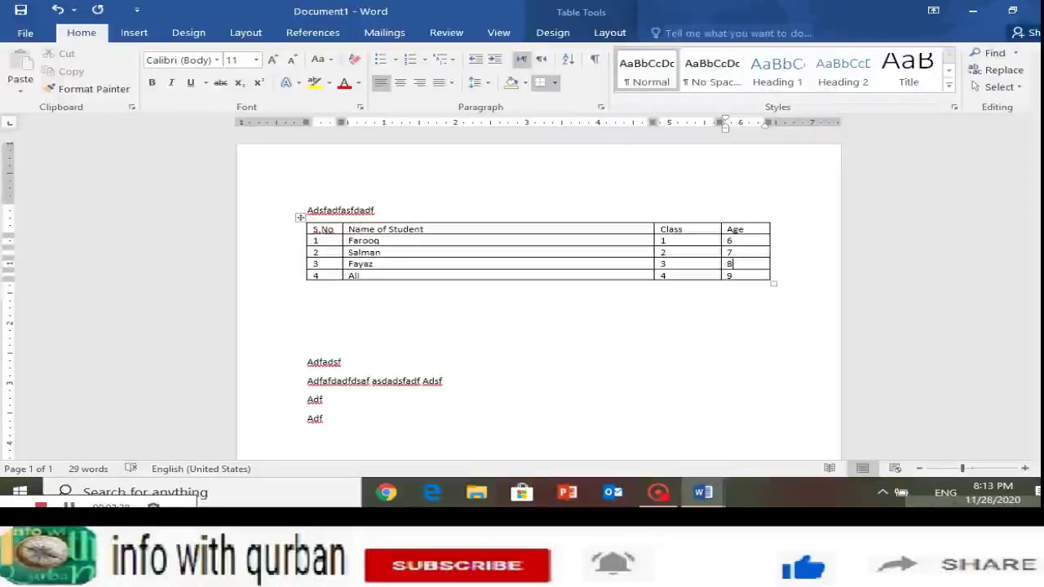
click(319, 230)
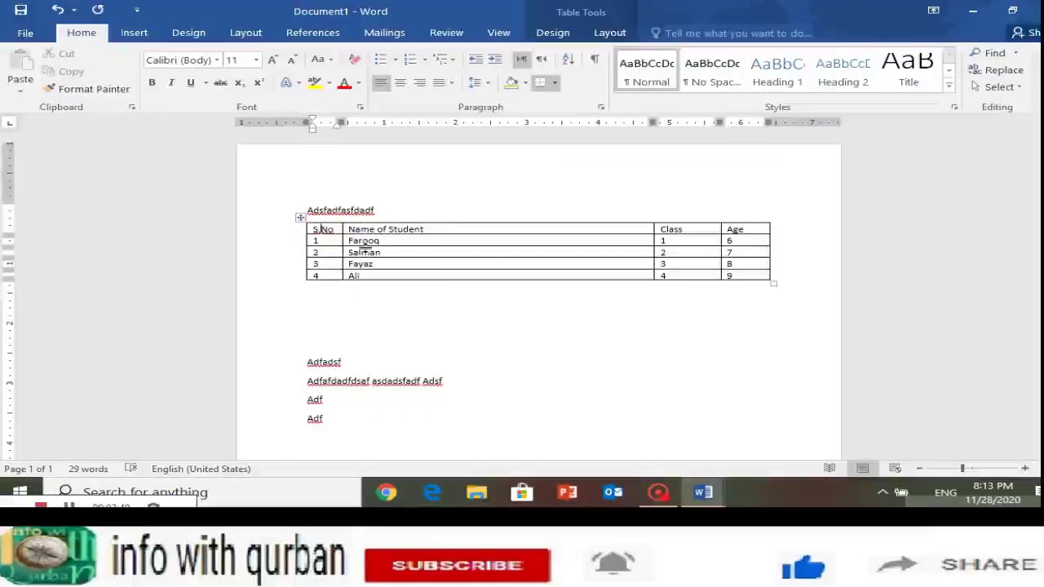
drag(322, 229, 328, 276)
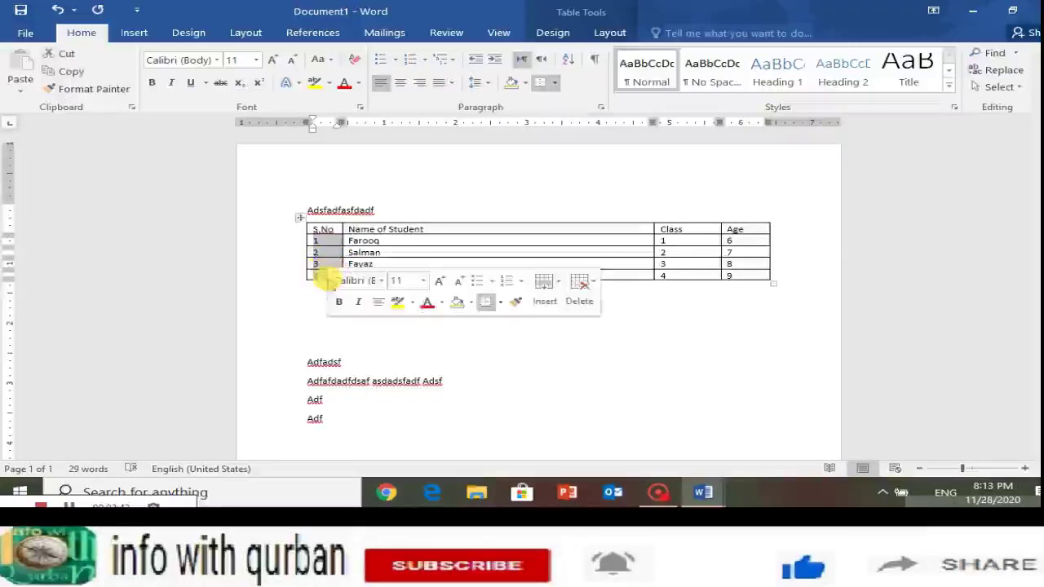
click(400, 84)
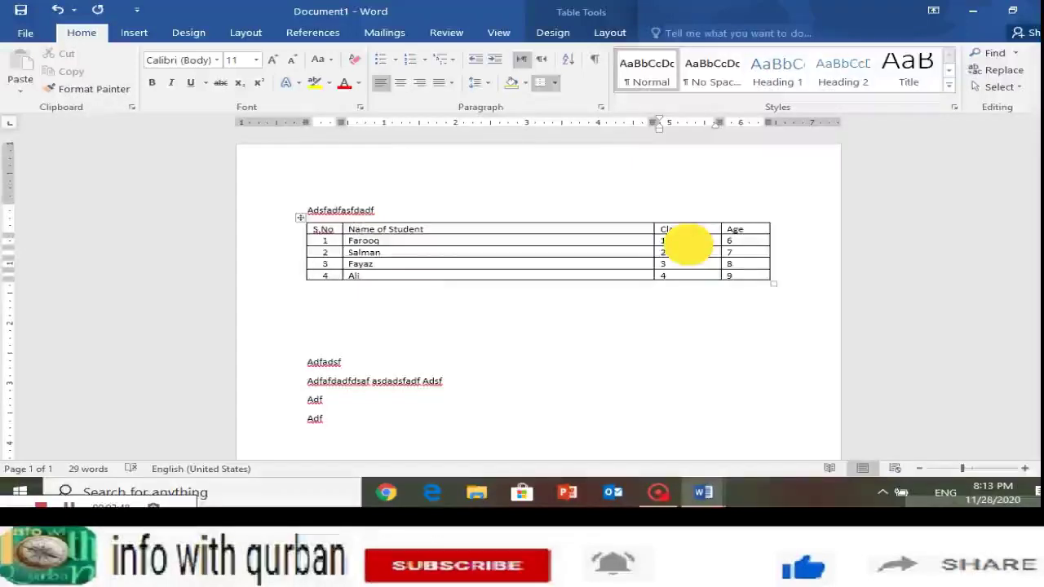
drag(690, 242, 733, 276)
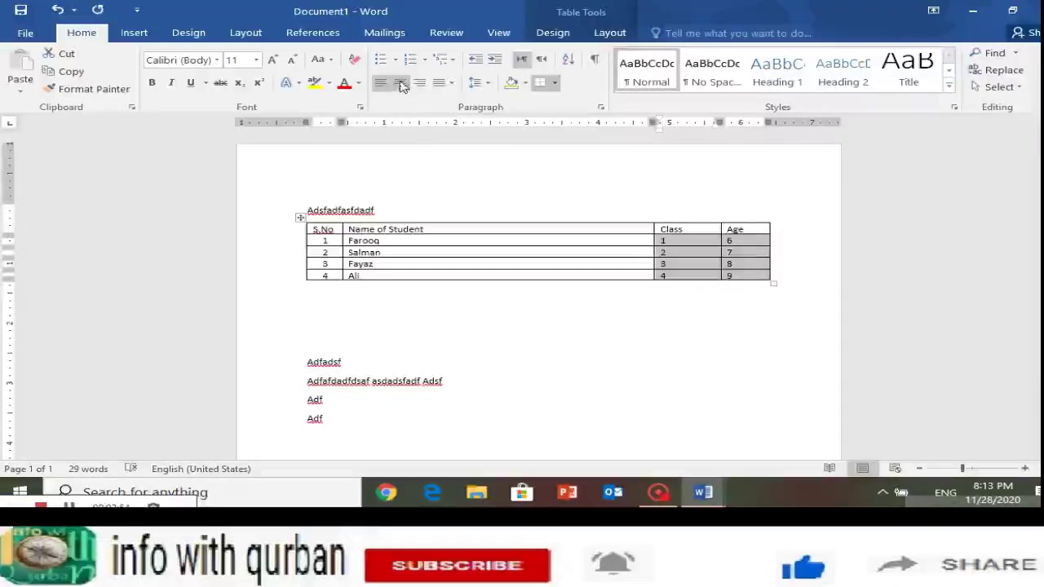
click(401, 84)
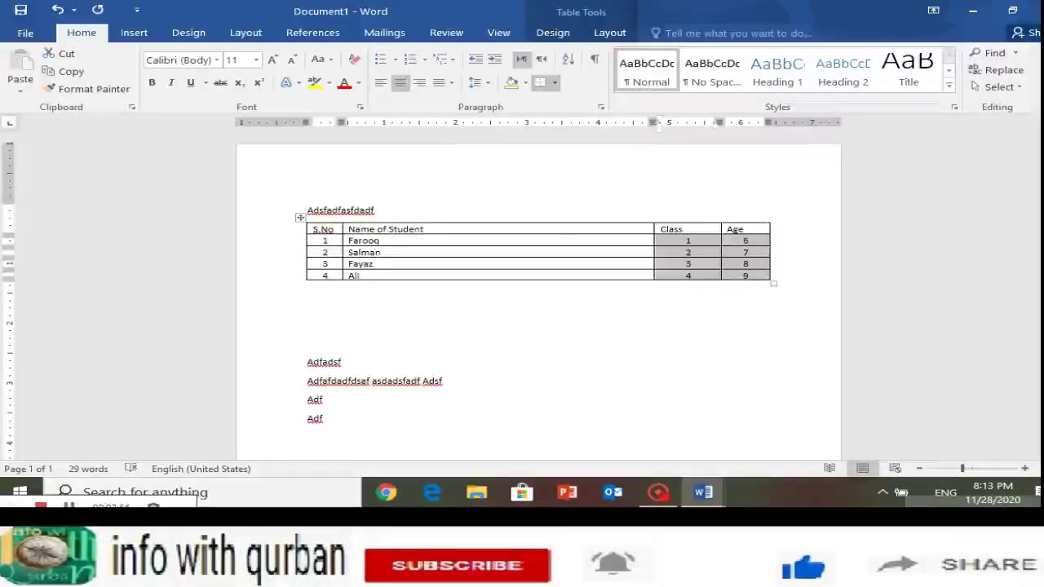
Step: Centre the header row labels from S.No to Age
mouse_move(745, 228)
mouse_down()
mouse_move(508, 239)
mouse_move(316, 231)
mouse_up()
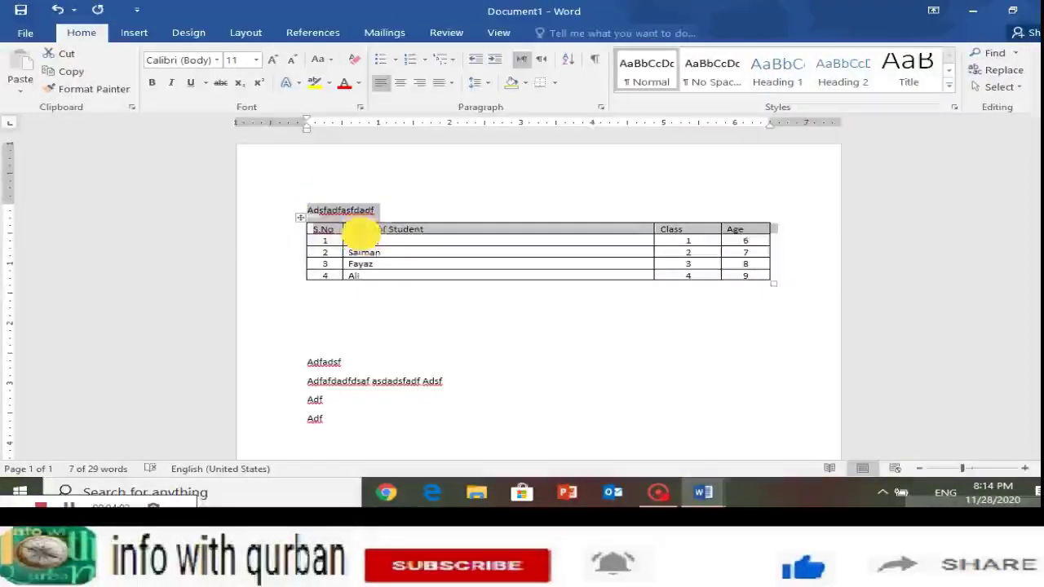
click(327, 232)
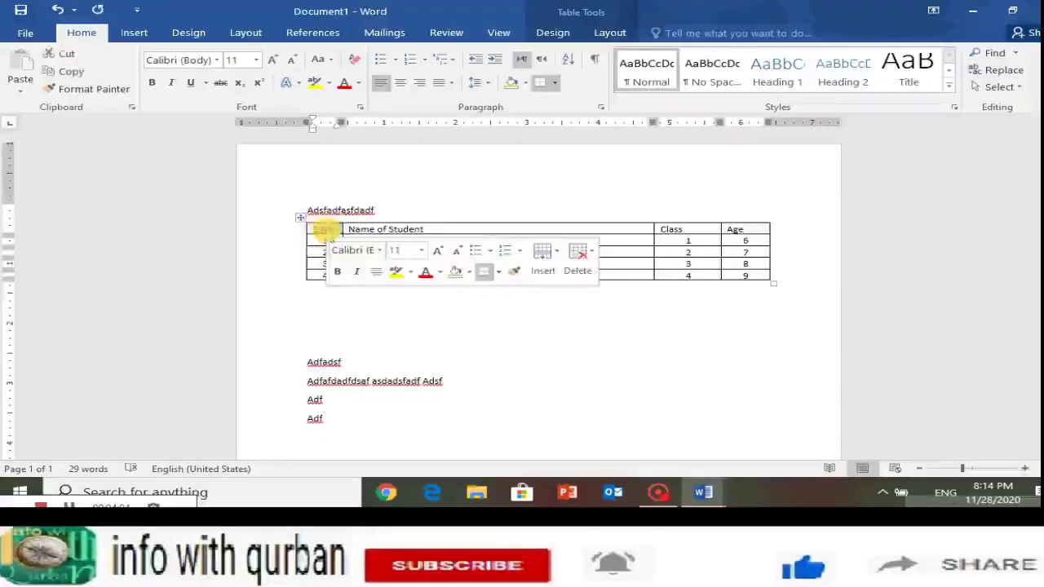
drag(324, 230, 761, 230)
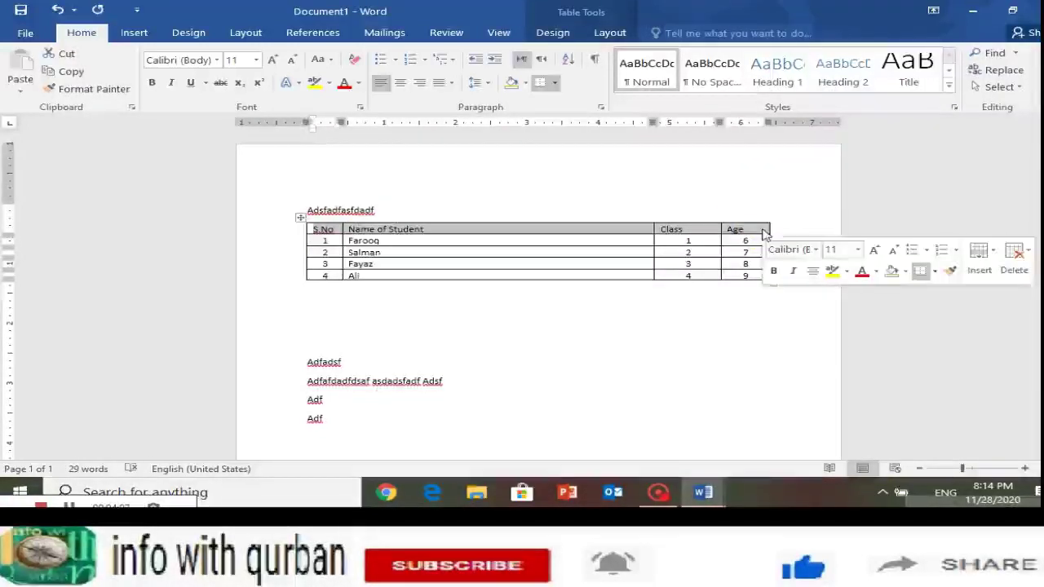
click(400, 82)
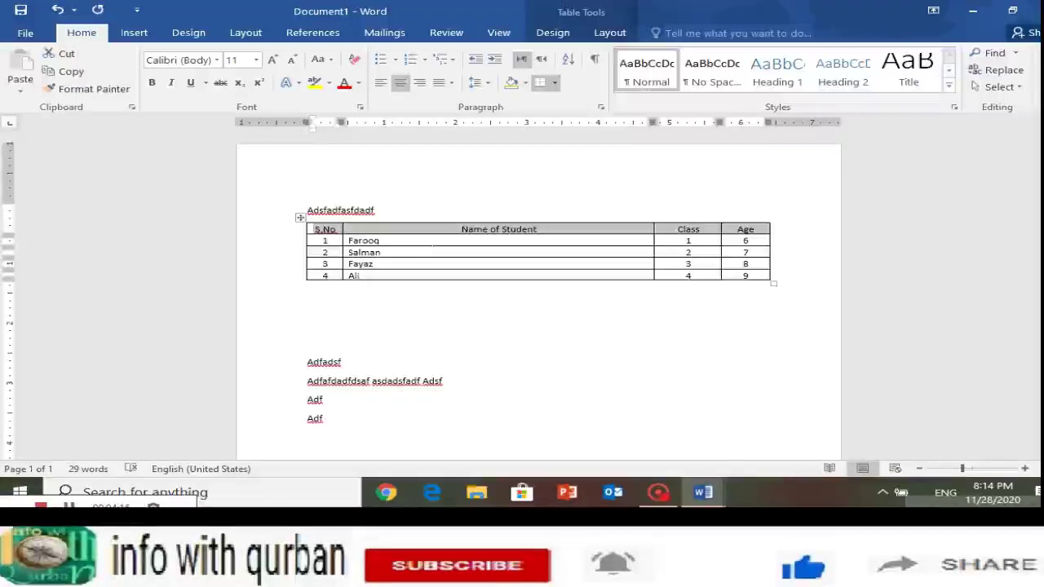
click(541, 250)
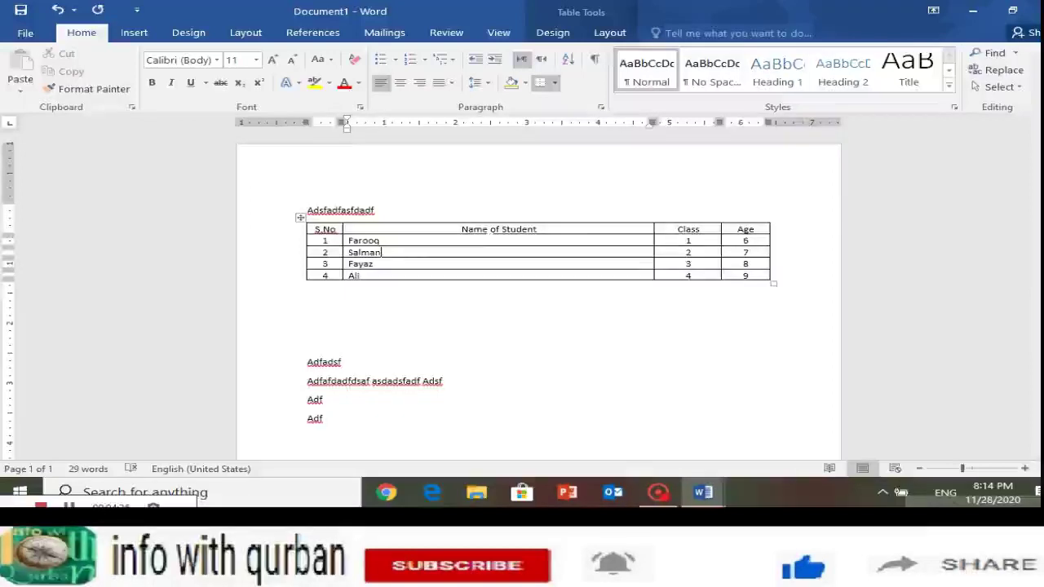
click(488, 239)
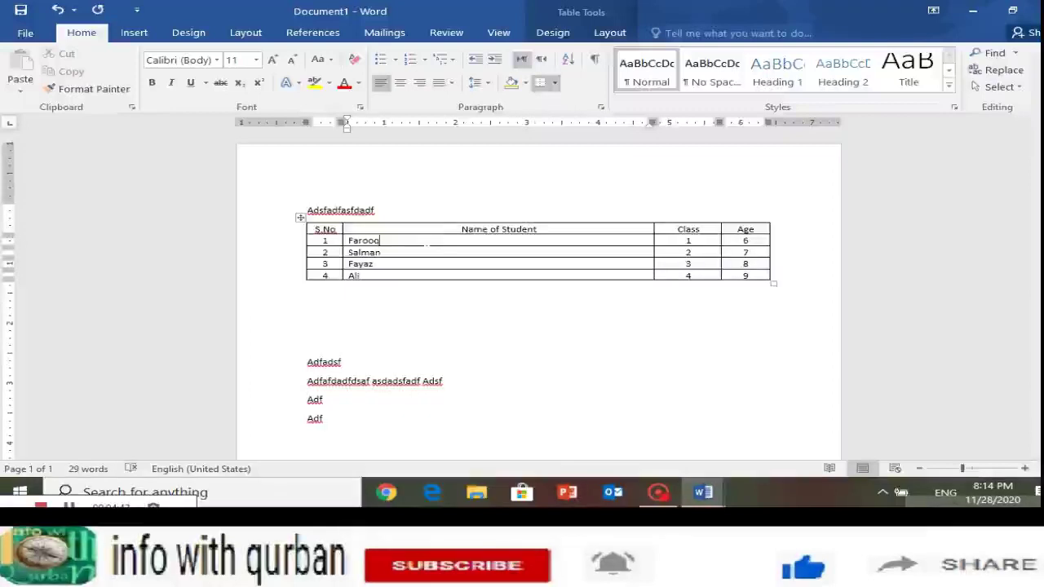
Step: Insert an empty column to the right of Name of Student from the right-click menu
right_click(426, 242)
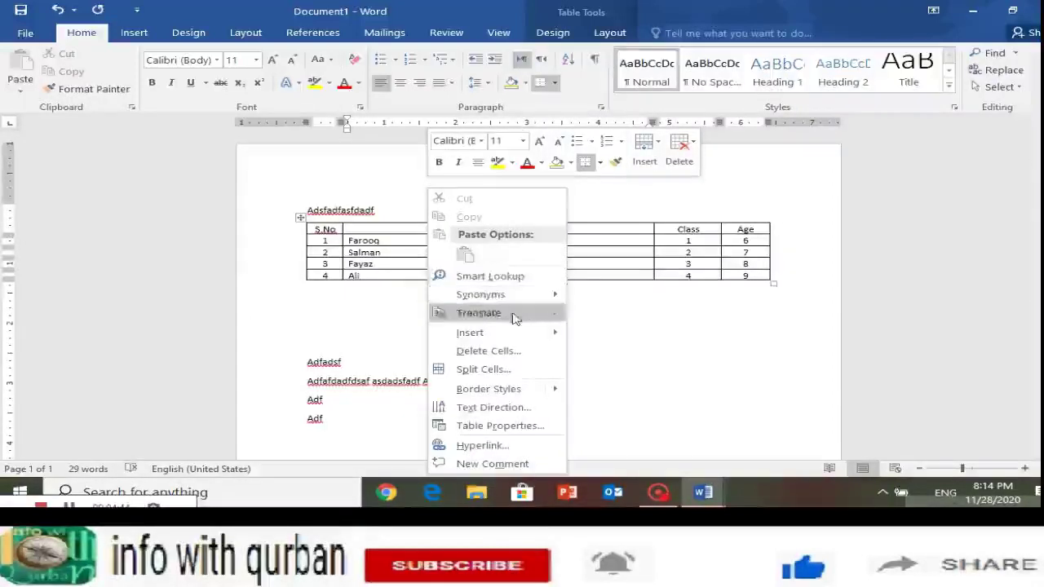
mouse_move(520, 334)
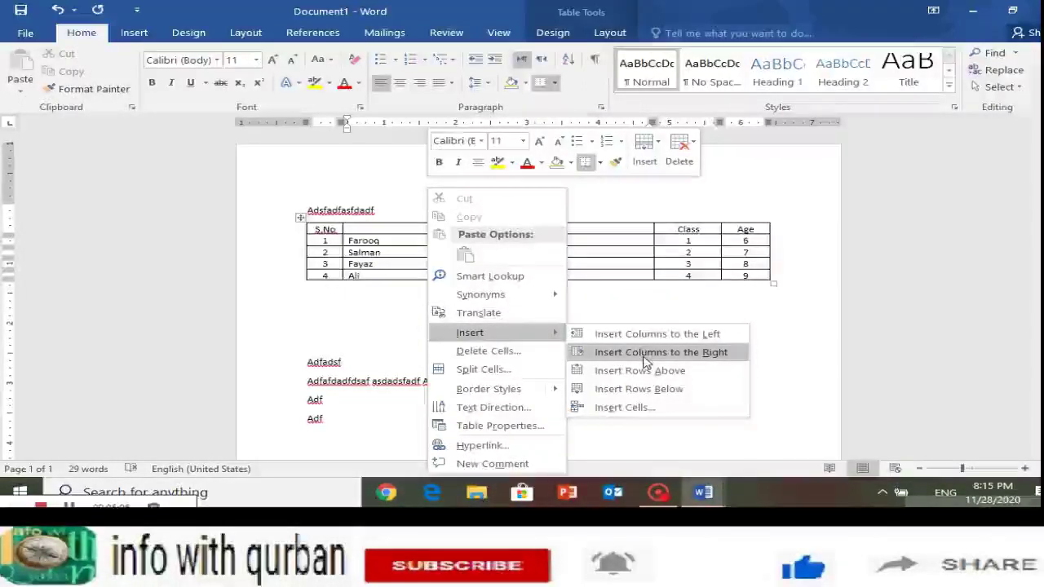
click(641, 357)
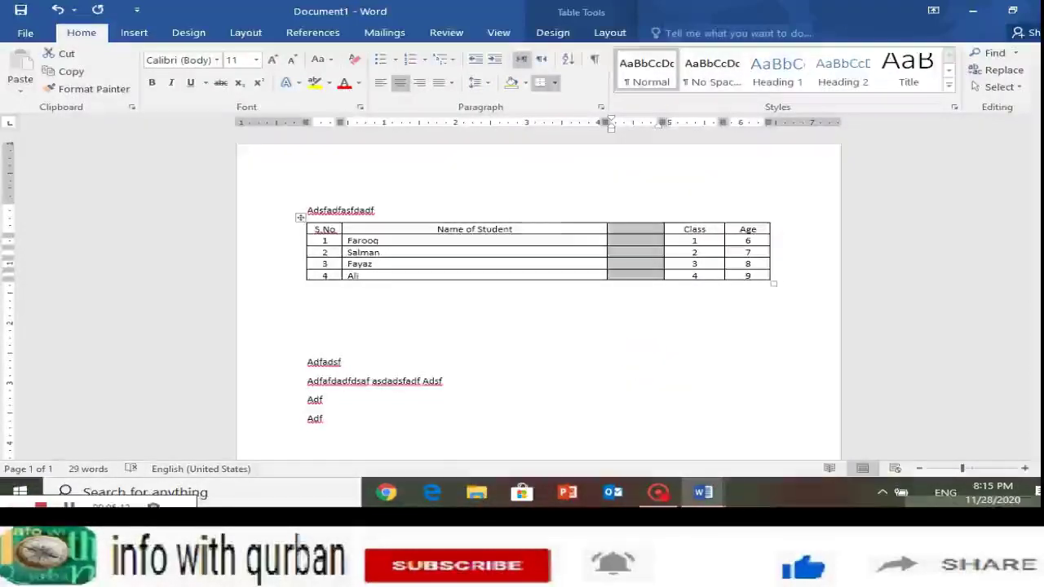
click(573, 234)
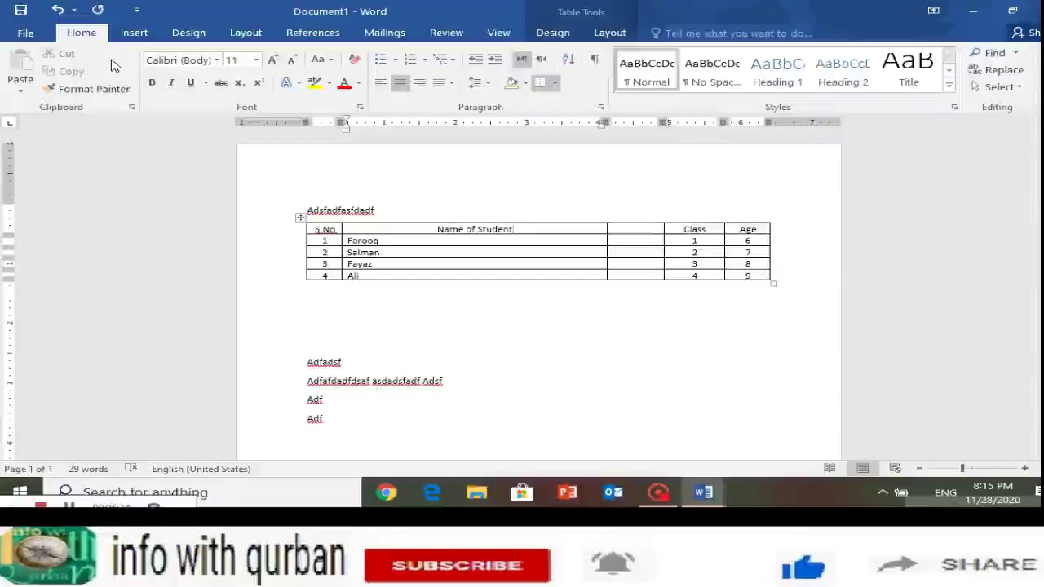
Step: Draw a vertical border through the Salman, Fayaz and Ali name cells with Draw Table
click(134, 33)
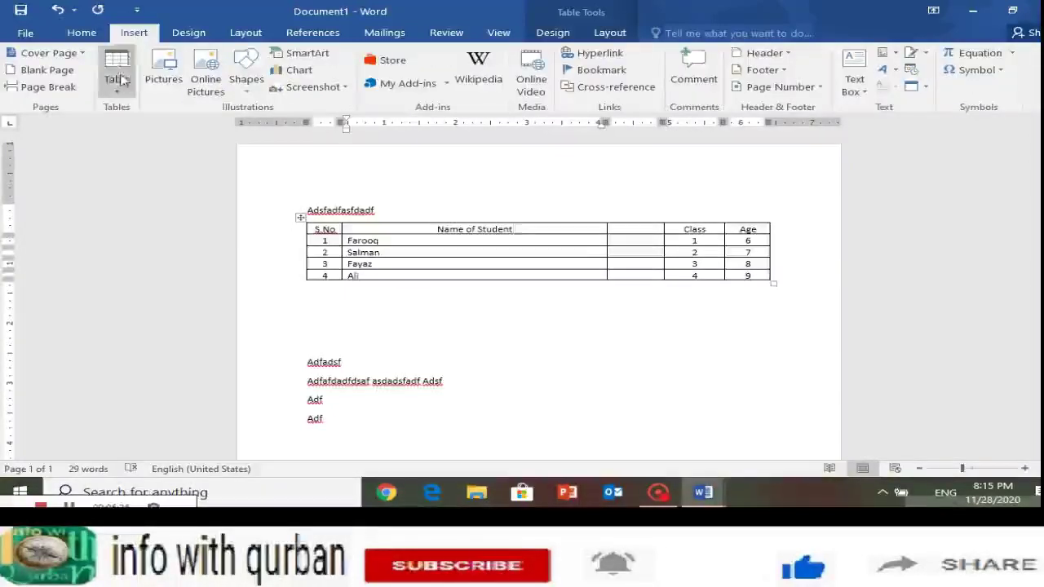
click(122, 94)
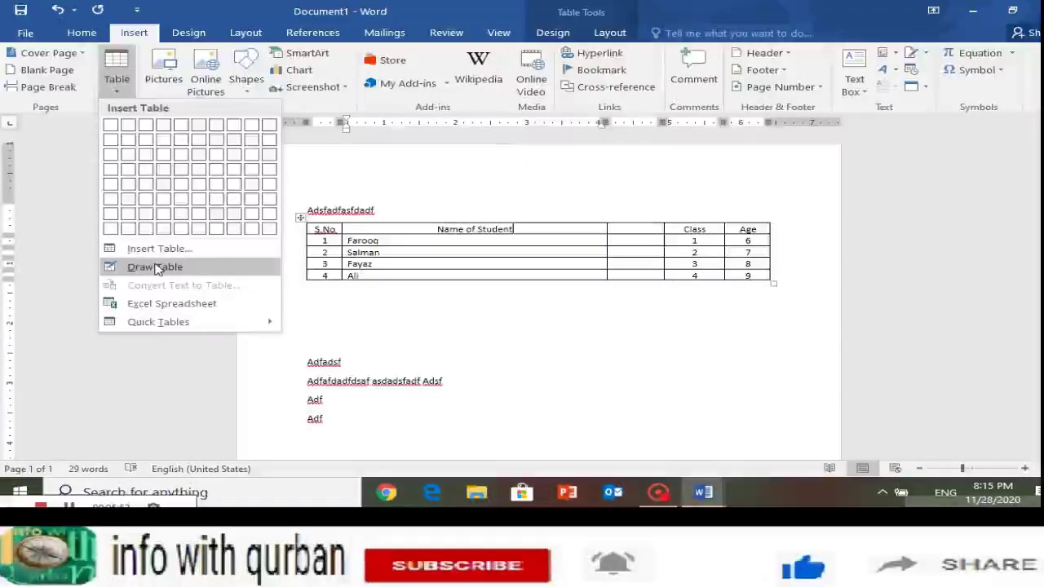
click(155, 268)
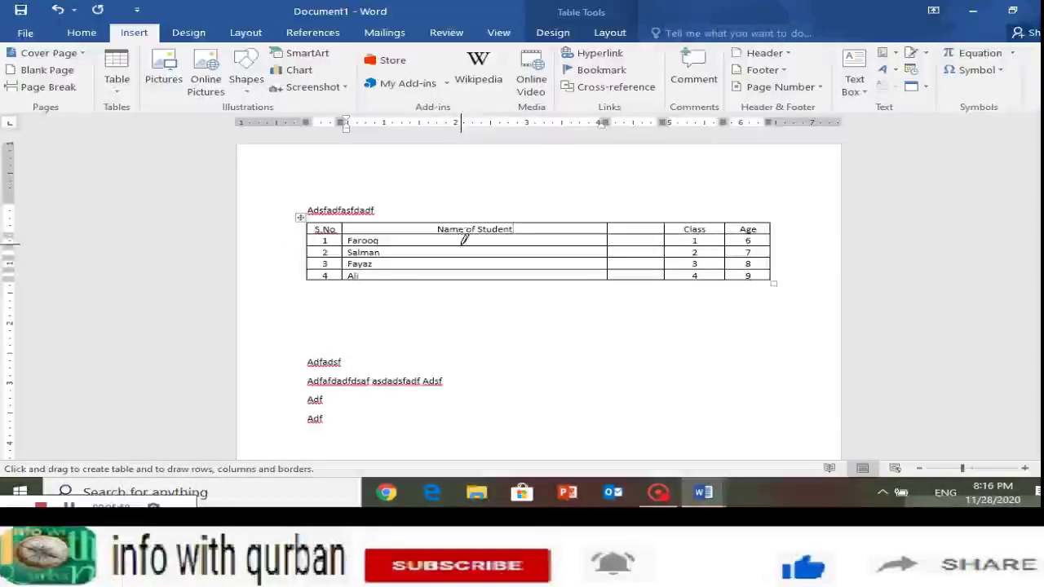
drag(463, 242, 458, 273)
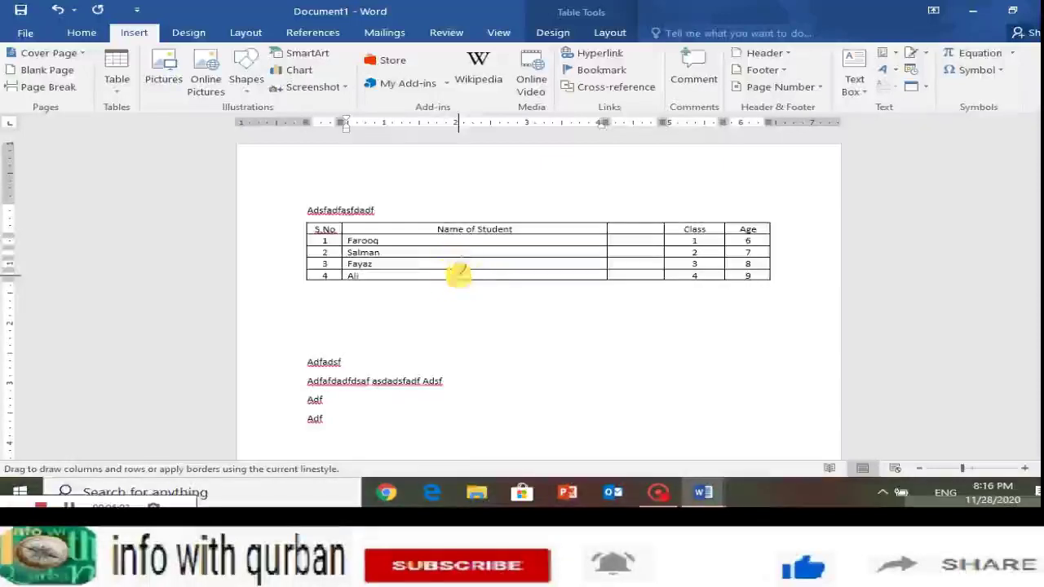
drag(459, 276, 460, 277)
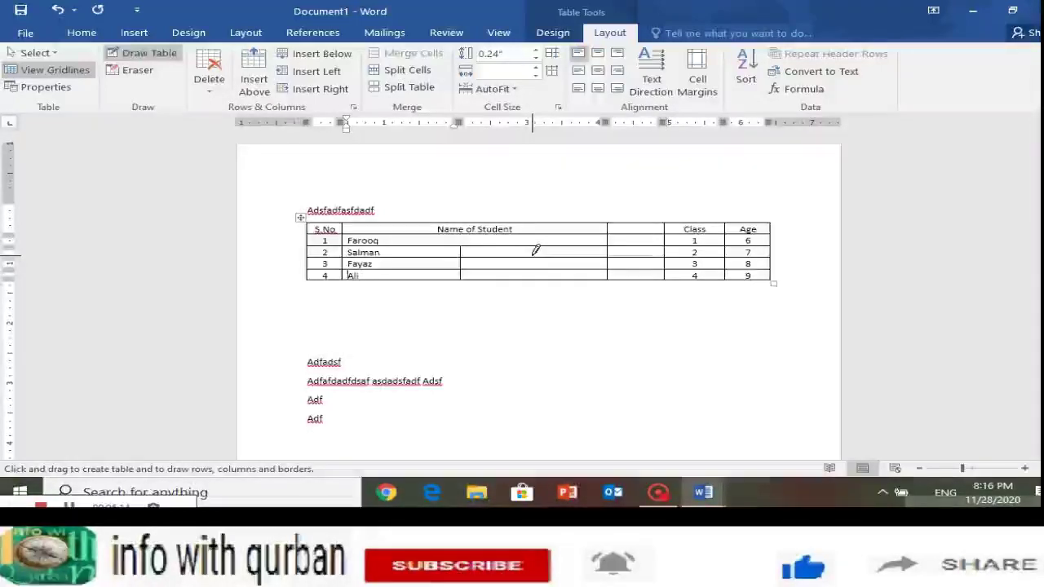
drag(461, 275, 462, 277)
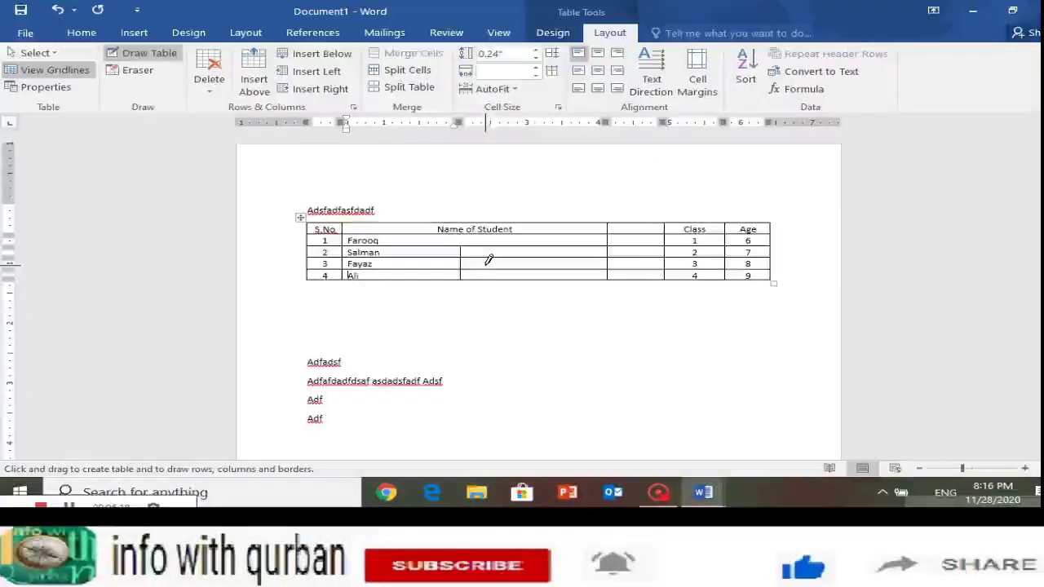
click(137, 72)
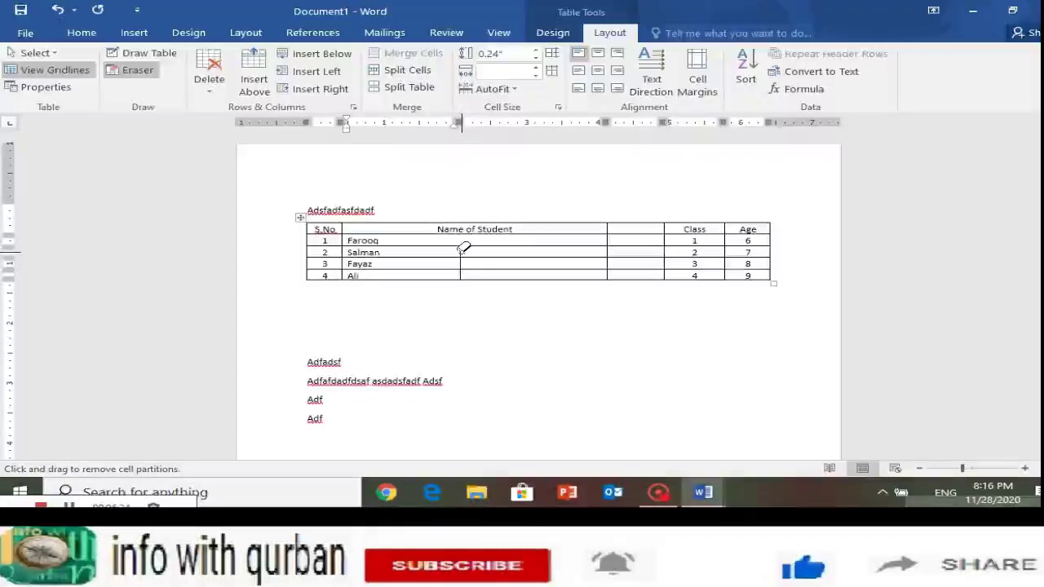
Step: Erase row 4's partition so Ali's cell merges with the blank column, then centre Ali
click(461, 260)
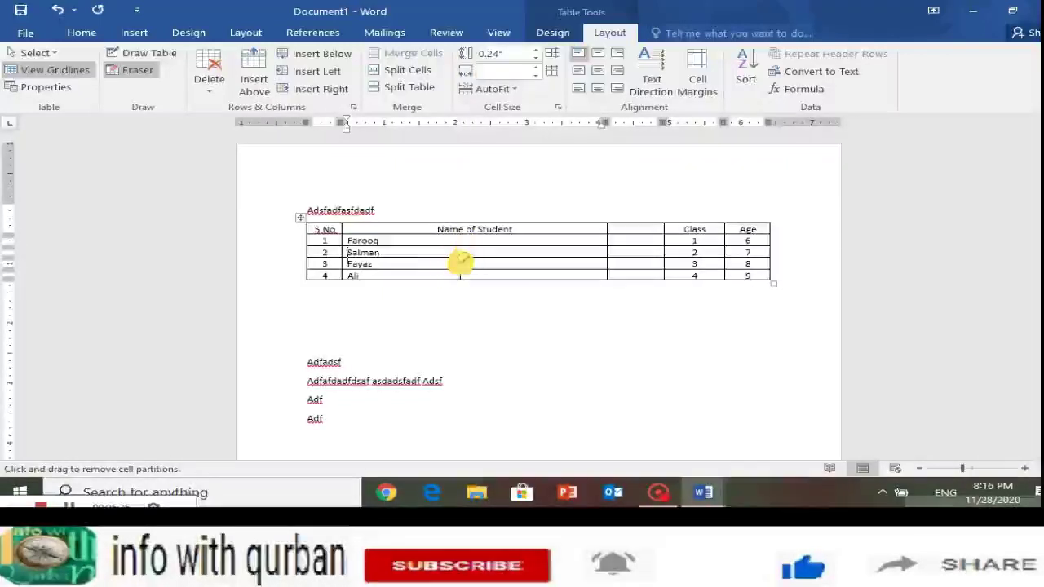
click(460, 273)
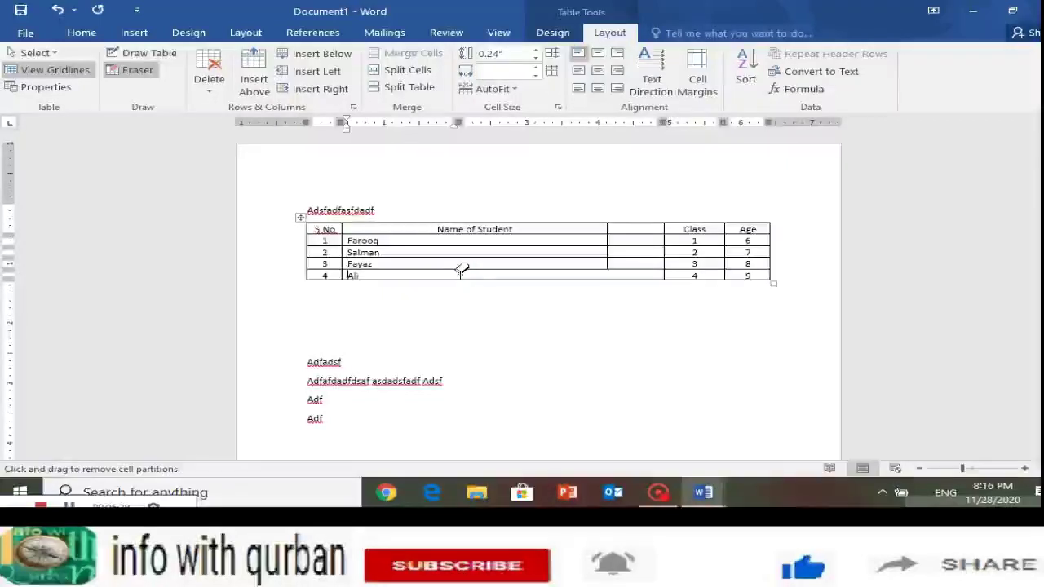
click(460, 275)
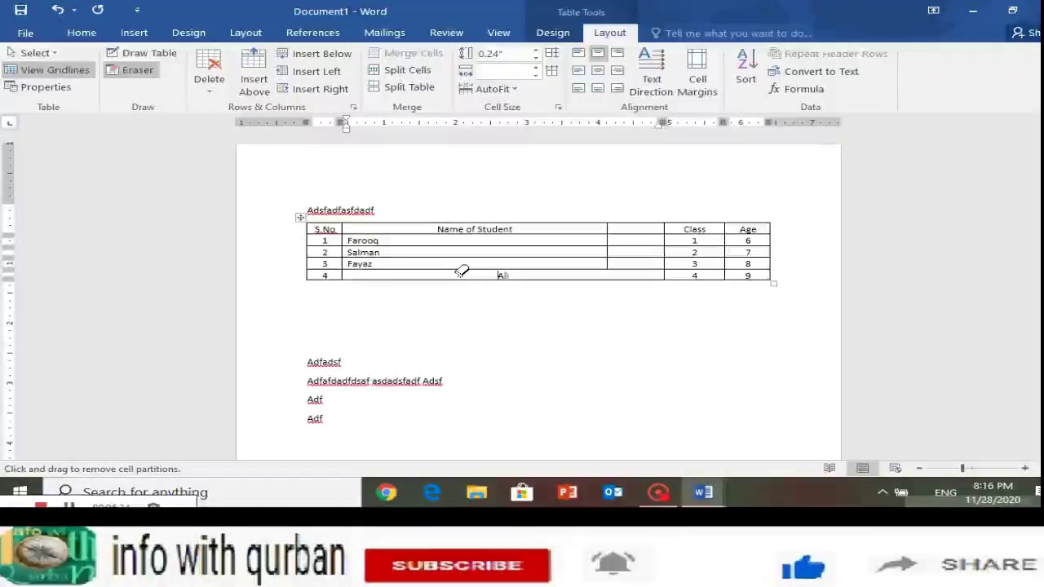
key(ctrl+l)
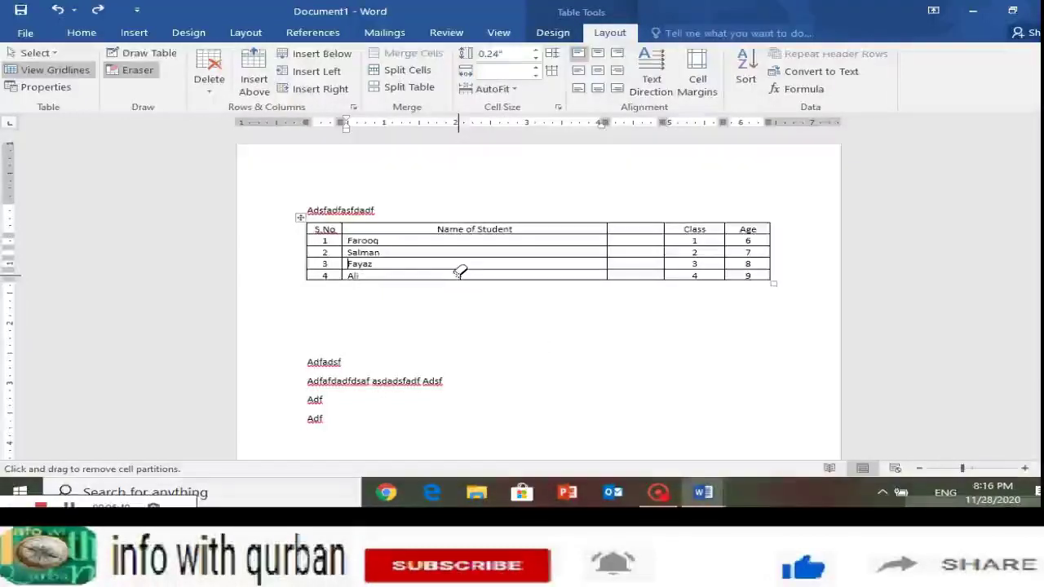
click(459, 272)
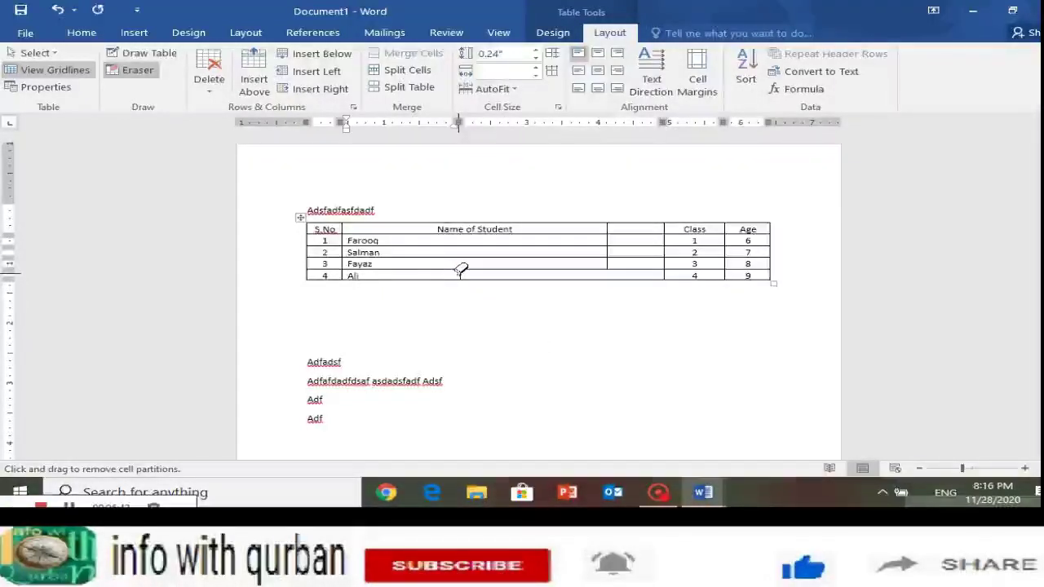
key(ctrl+z)
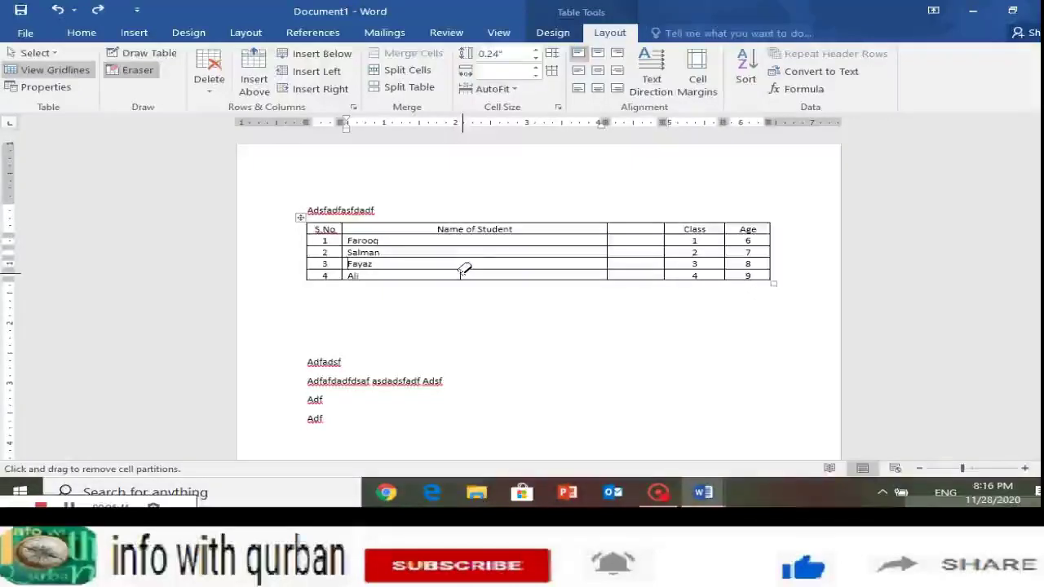
click(461, 272)
click(460, 272)
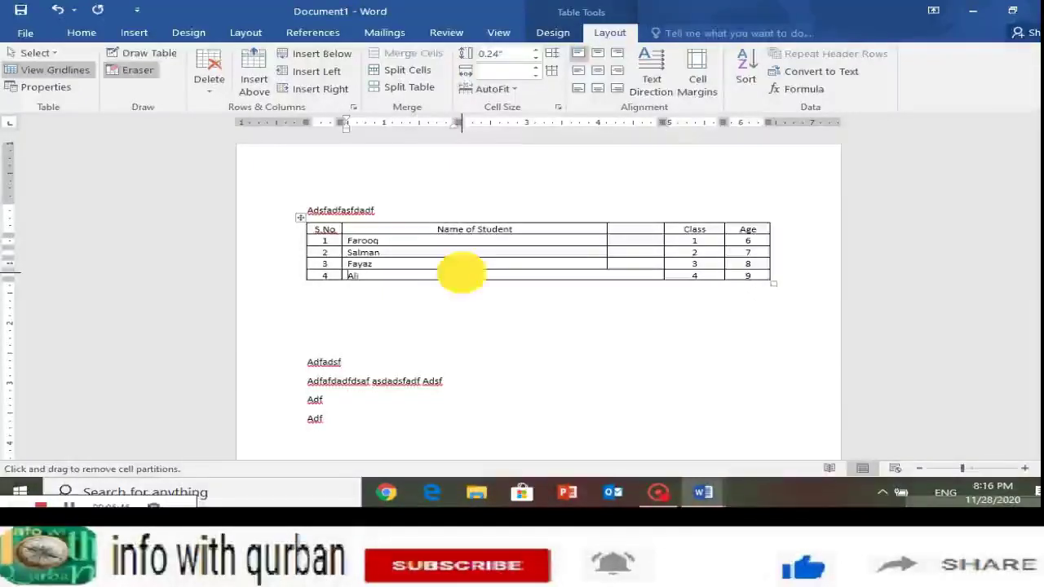
click(458, 275)
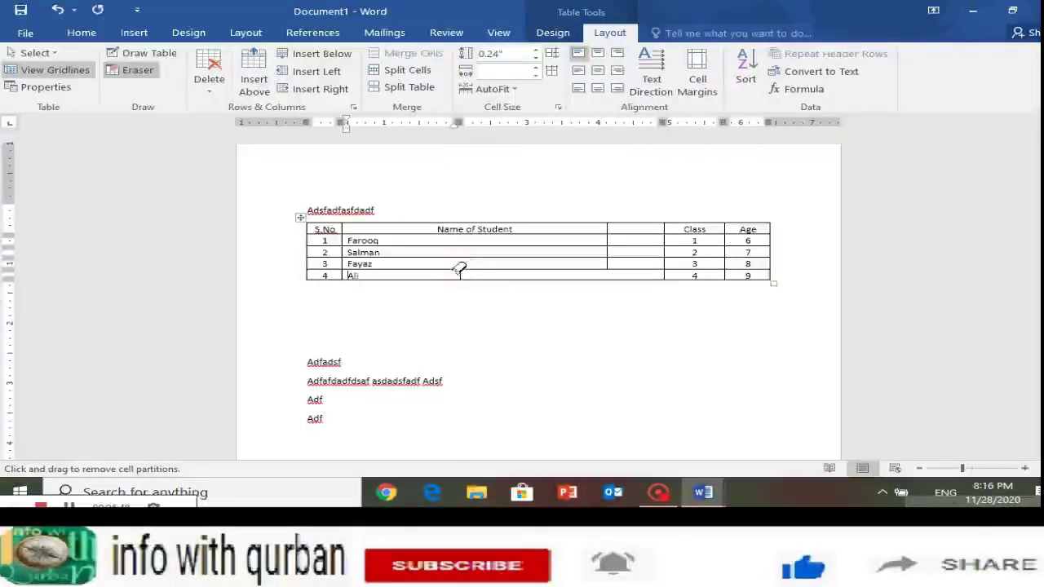
click(456, 273)
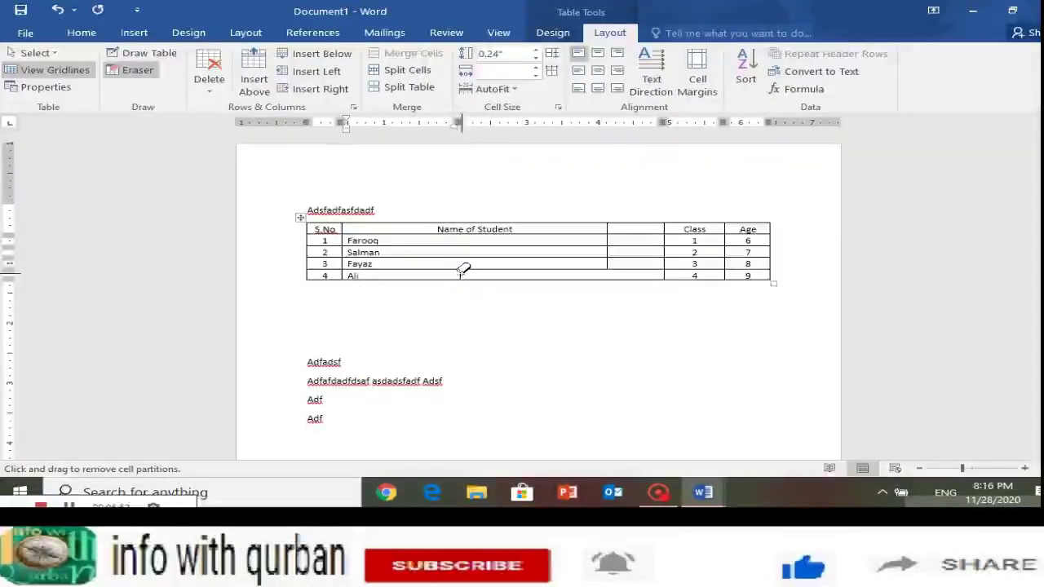
click(458, 272)
click(456, 272)
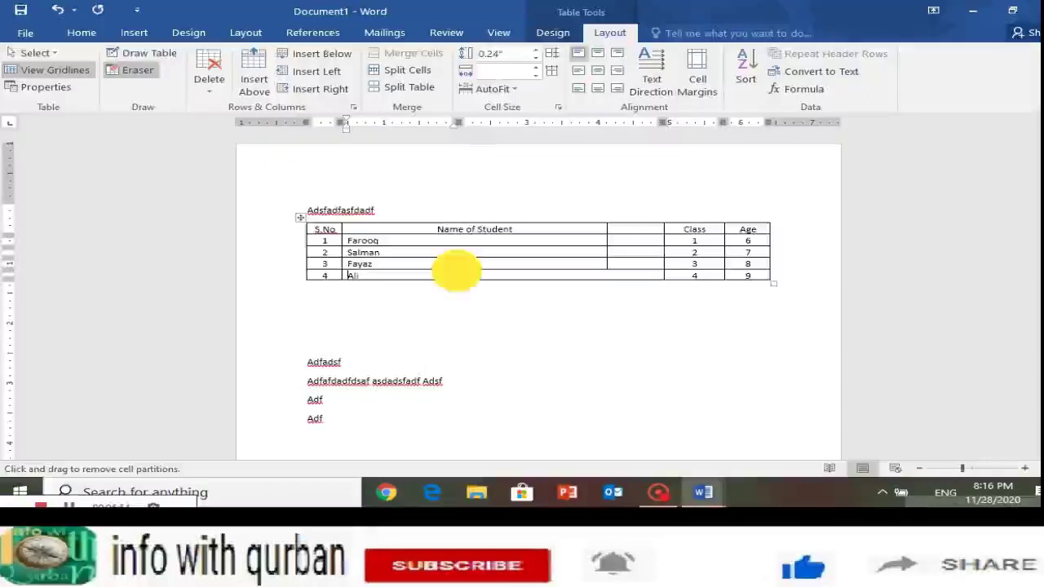
key(ctrl+e)
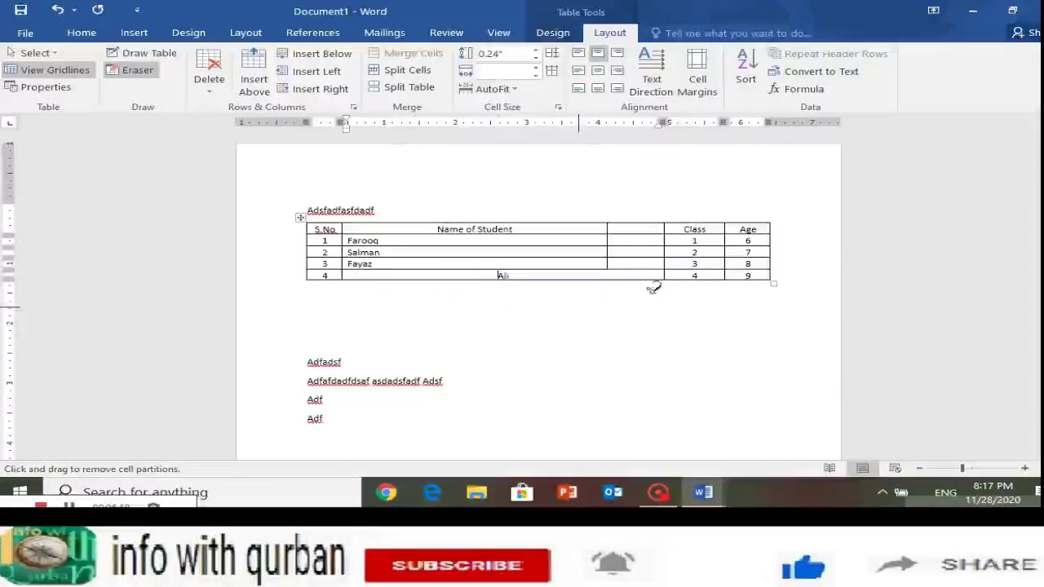
Step: Redraw the vertical border in row 4 to separate the blank cell from Ali's name
click(140, 52)
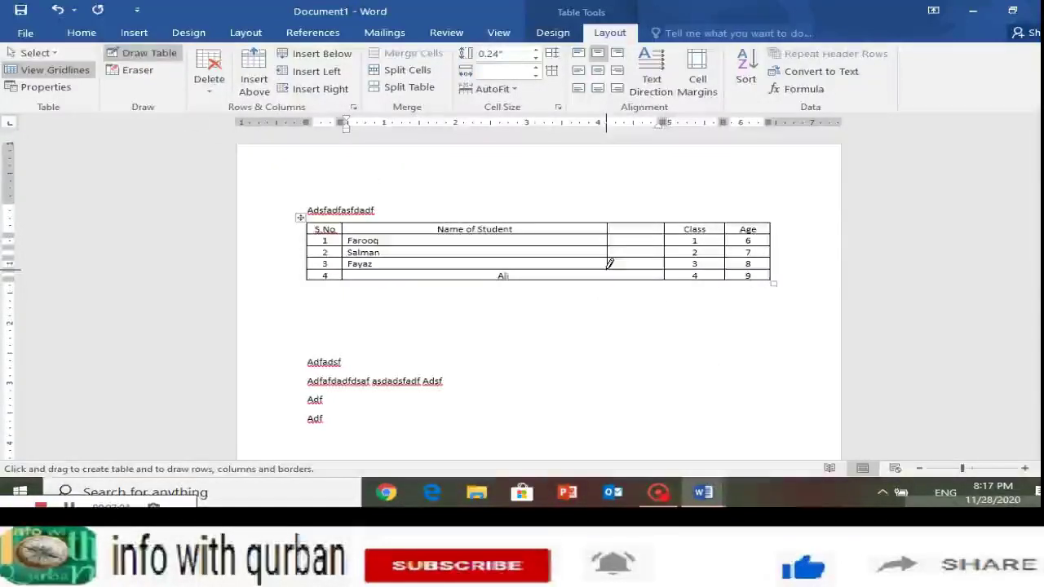
drag(610, 263, 607, 275)
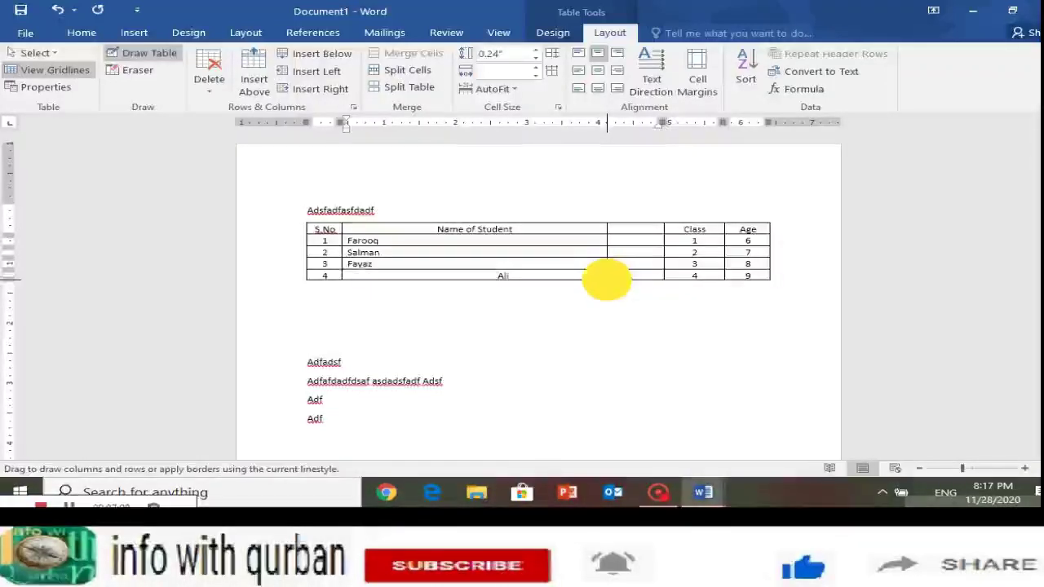
drag(607, 273, 606, 279)
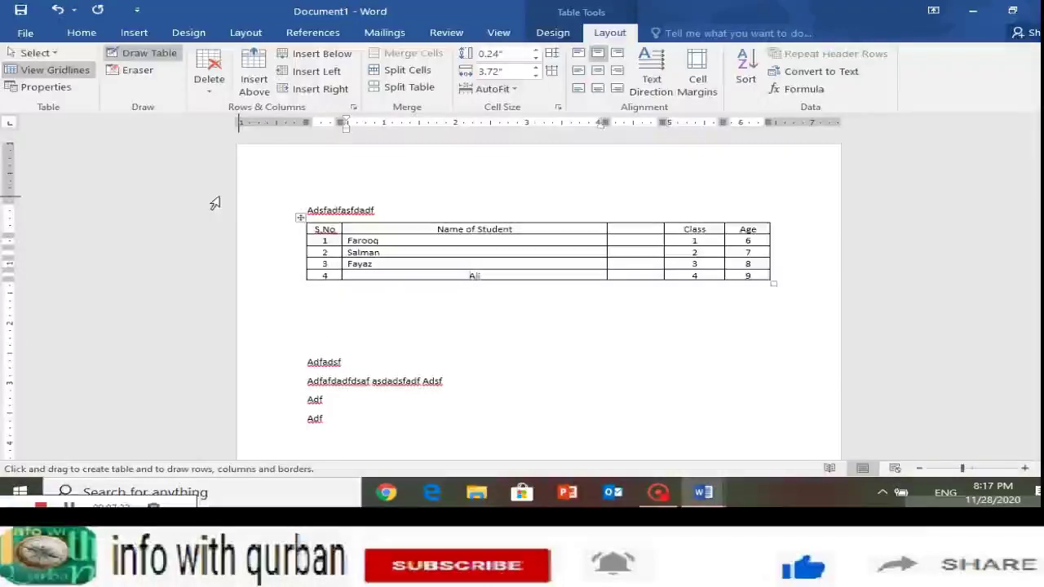
key(Escape)
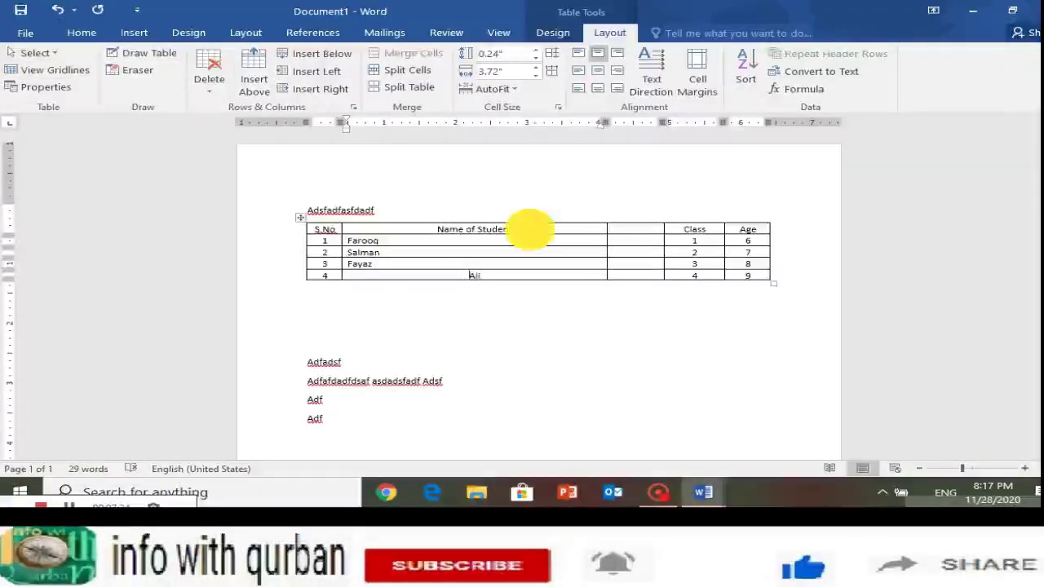
click(530, 229)
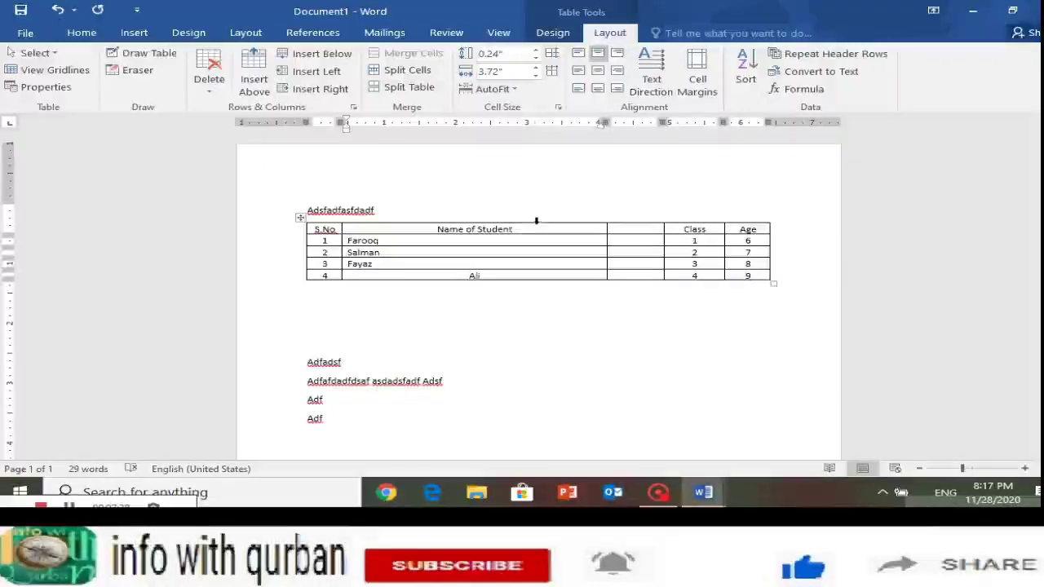
Step: Merge the Name of Student header cell with the blank header cell to its right
drag(575, 233, 634, 230)
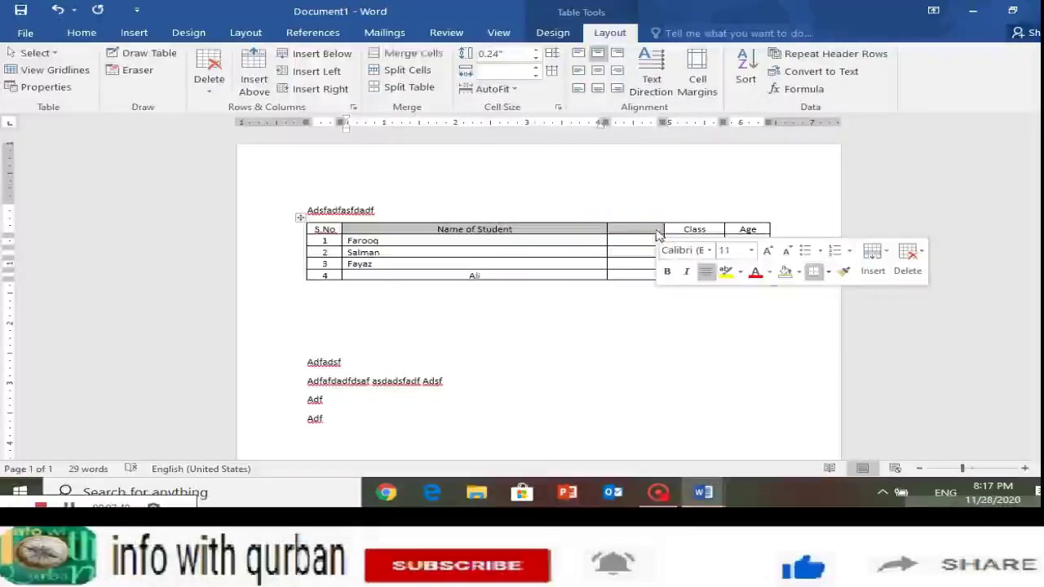
right_click(570, 234)
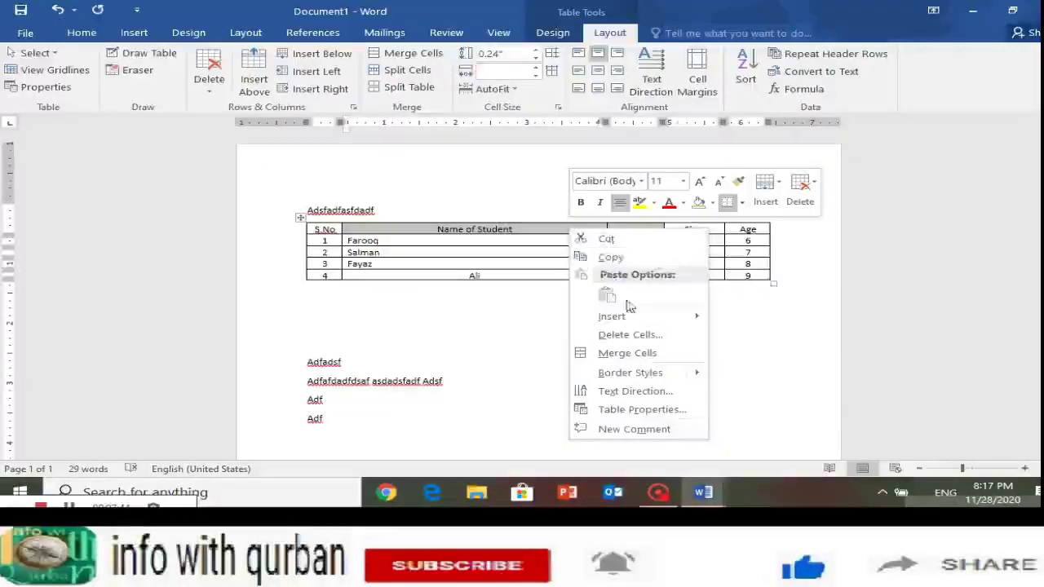
mouse_move(639, 325)
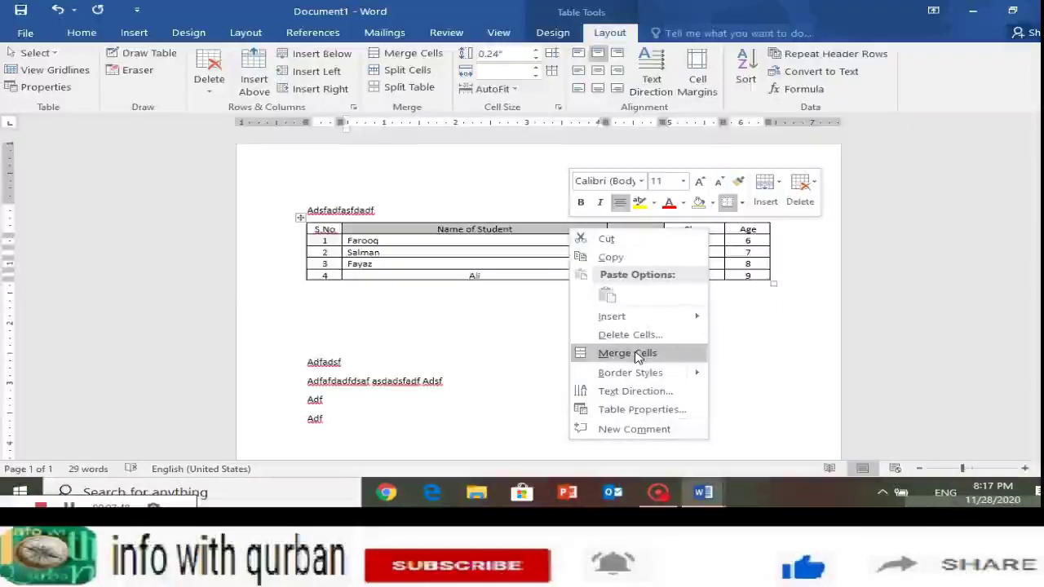
click(637, 357)
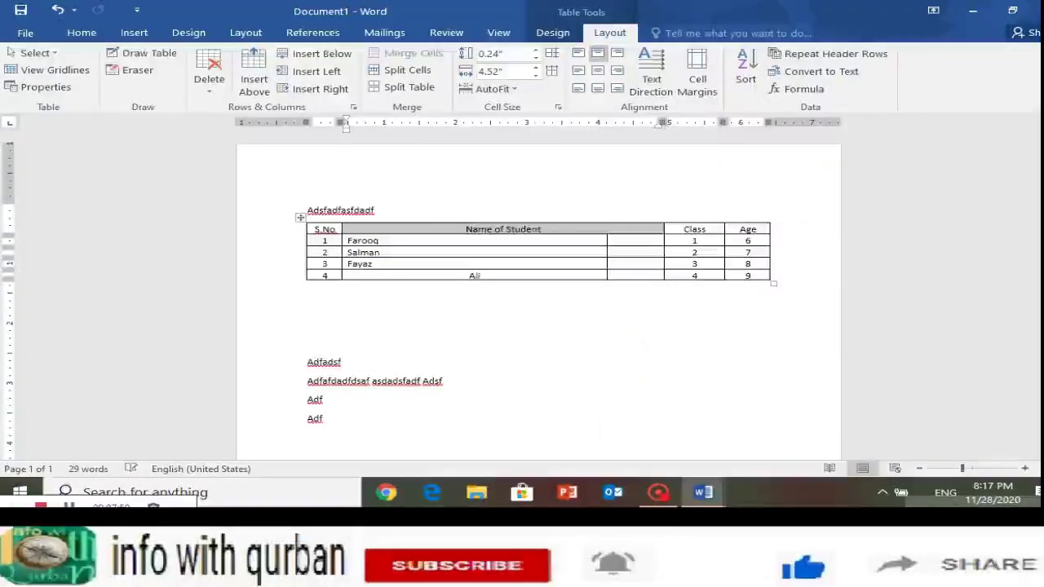
click(573, 345)
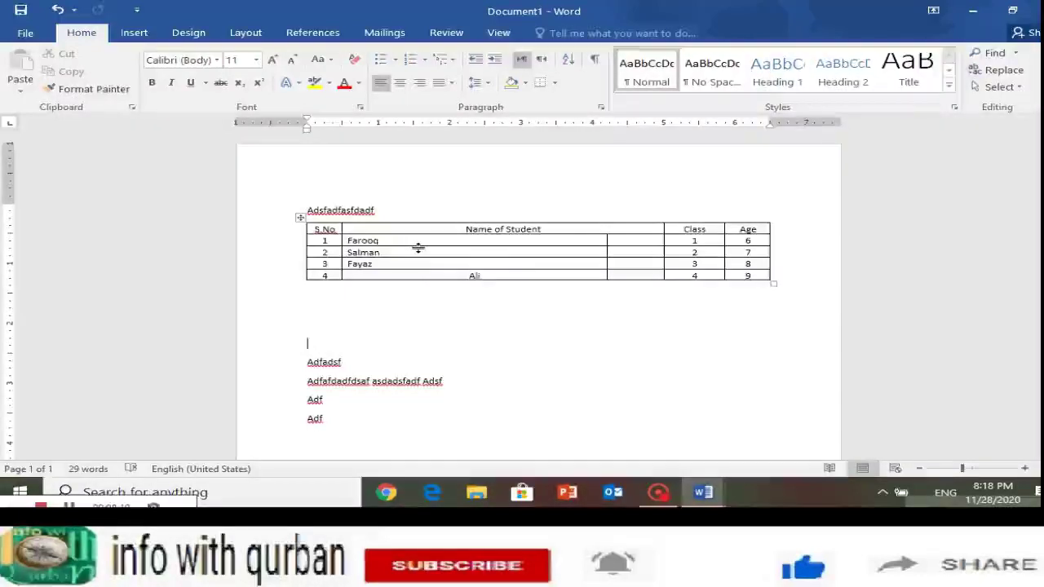
Step: Drag the bottom borders of the Farooq and Salman rows down so both rows grow taller
drag(417, 247, 416, 276)
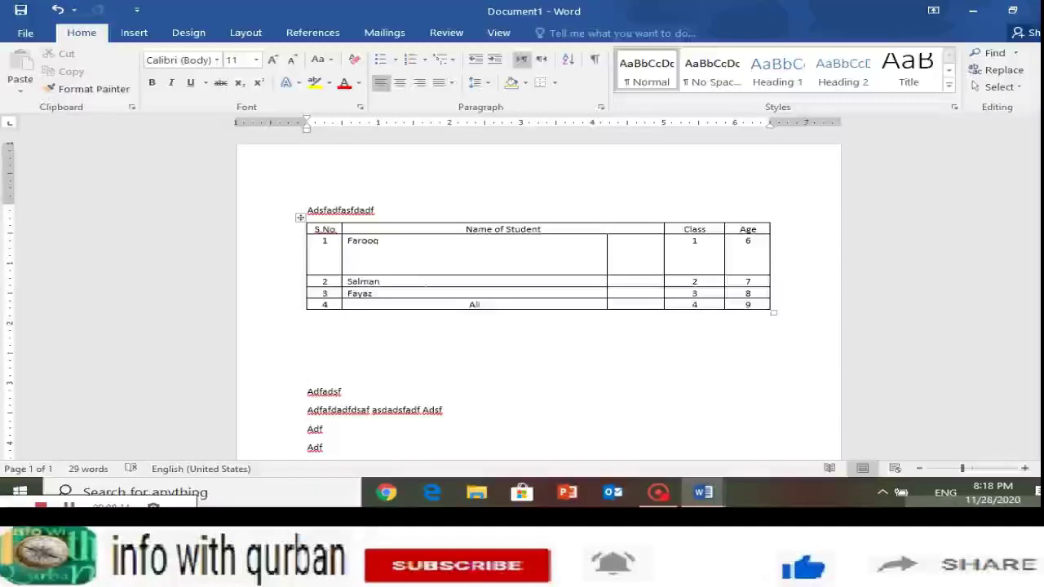
drag(423, 287, 423, 305)
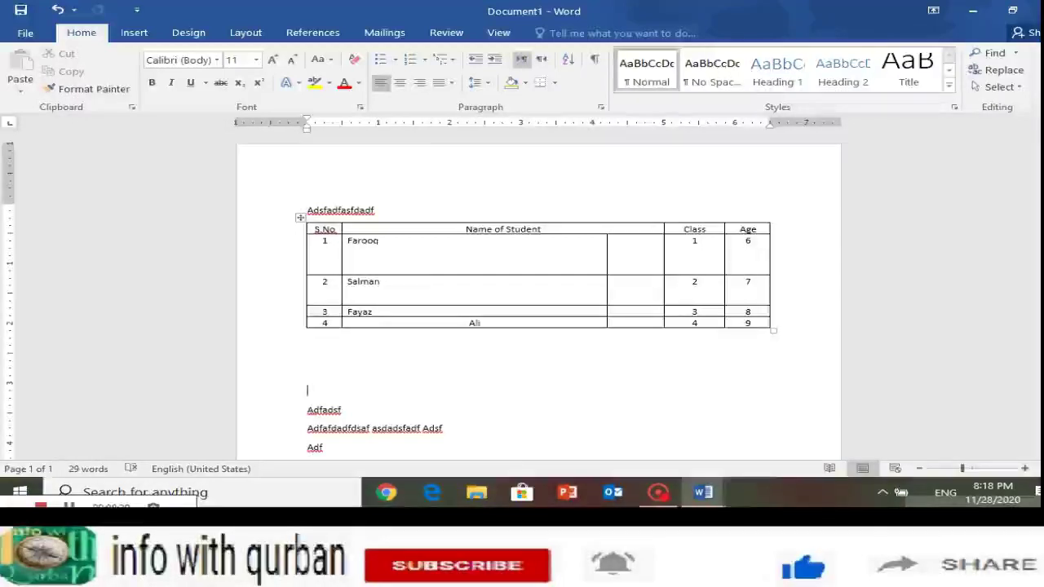
click(326, 258)
right_click(331, 284)
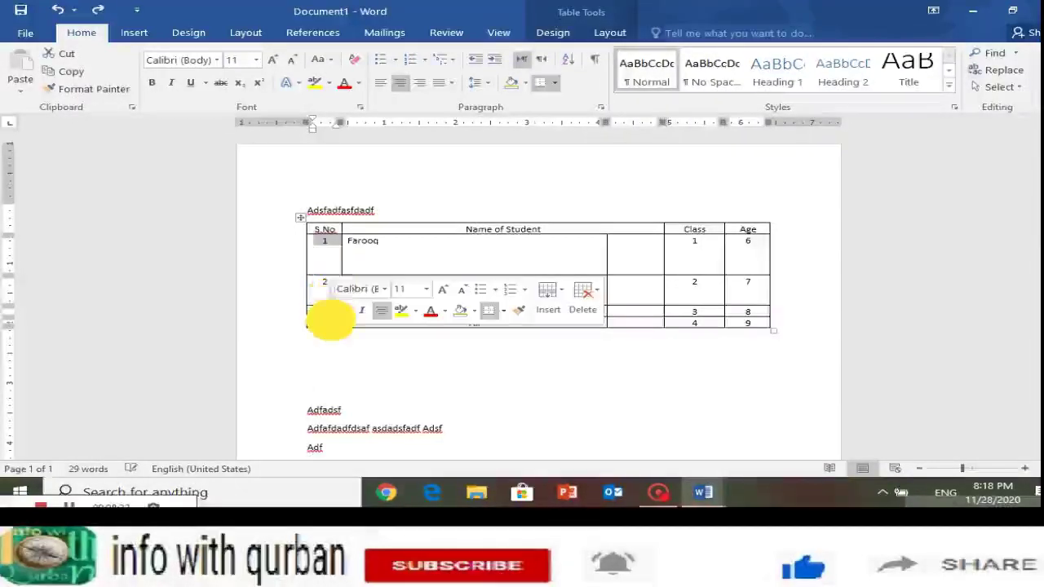
Step: Dismiss the pop-up menu and select the Class and Age columns together
key(Escape)
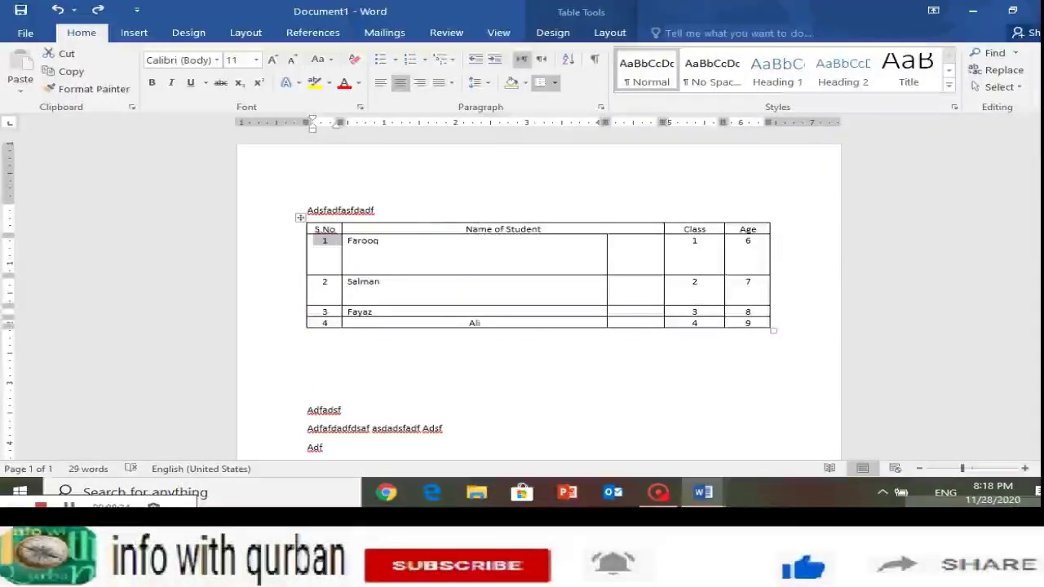
click(464, 279)
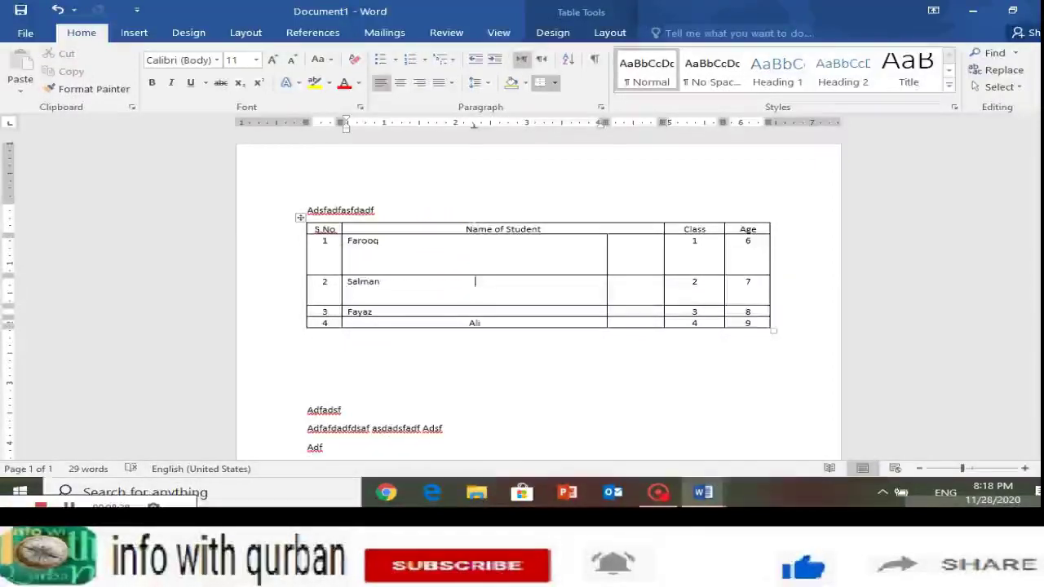
click(472, 218)
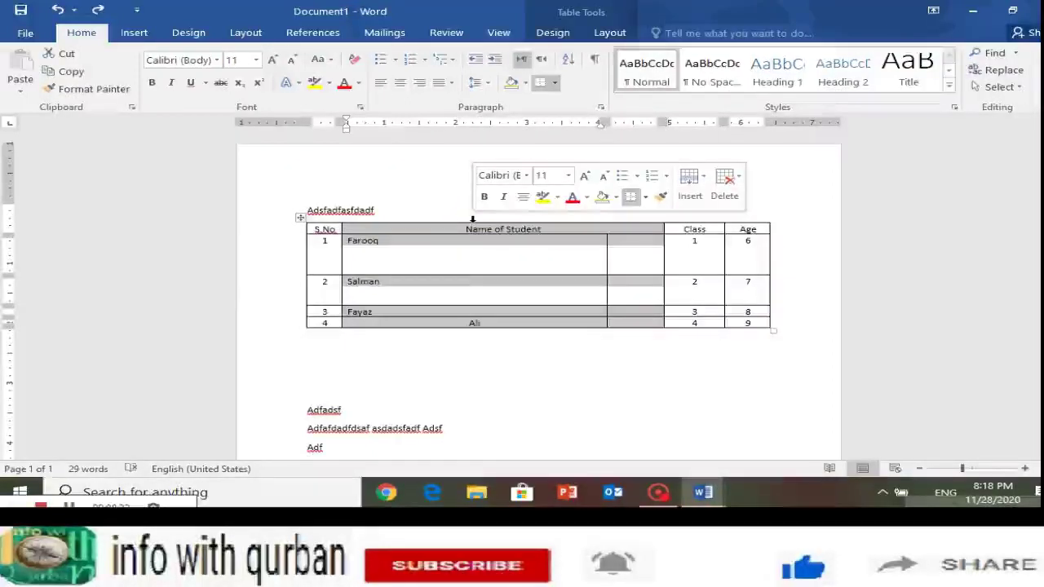
click(699, 217)
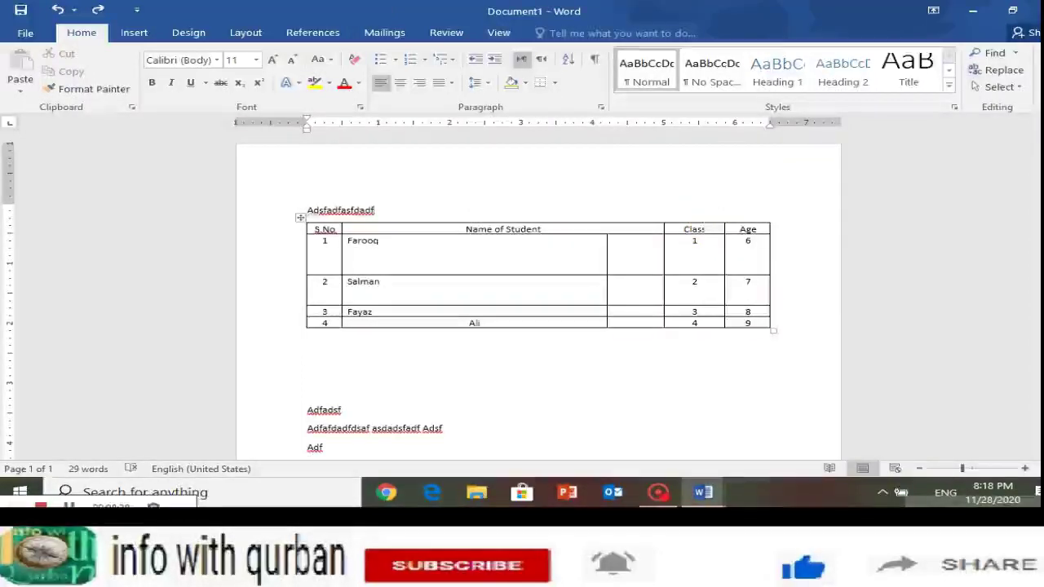
click(702, 218)
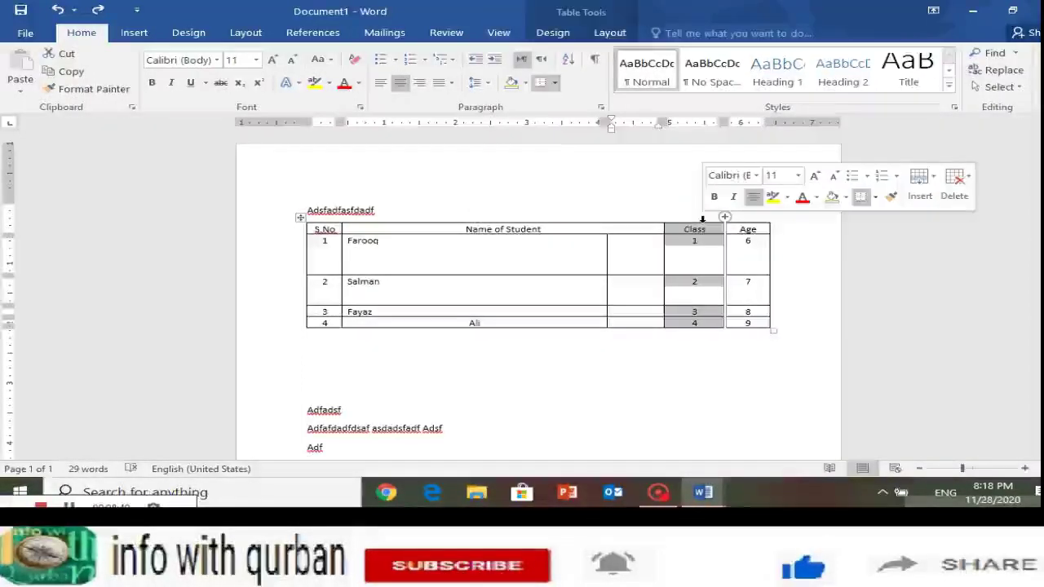
click(734, 220)
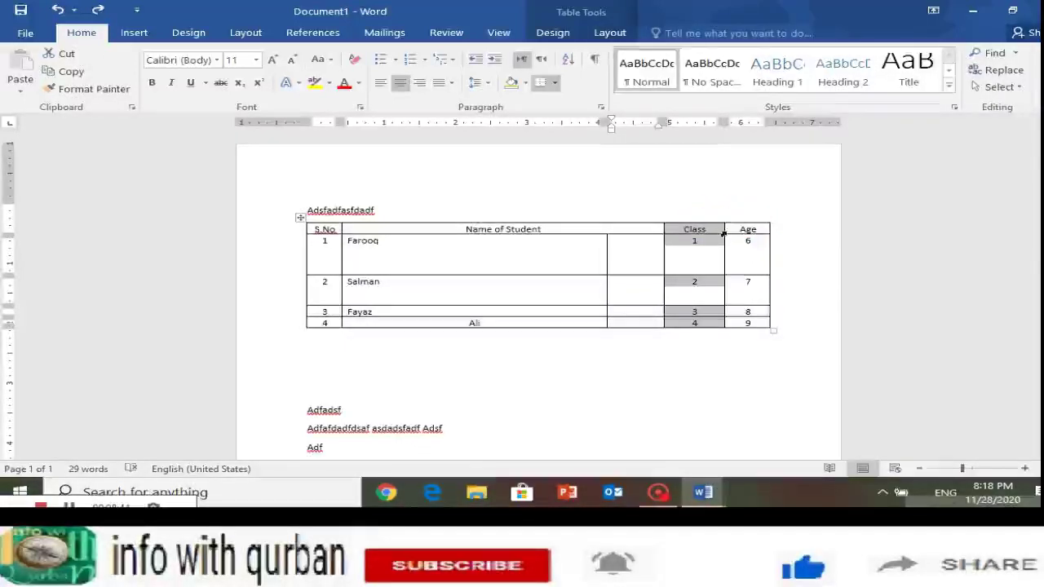
drag(723, 234, 747, 234)
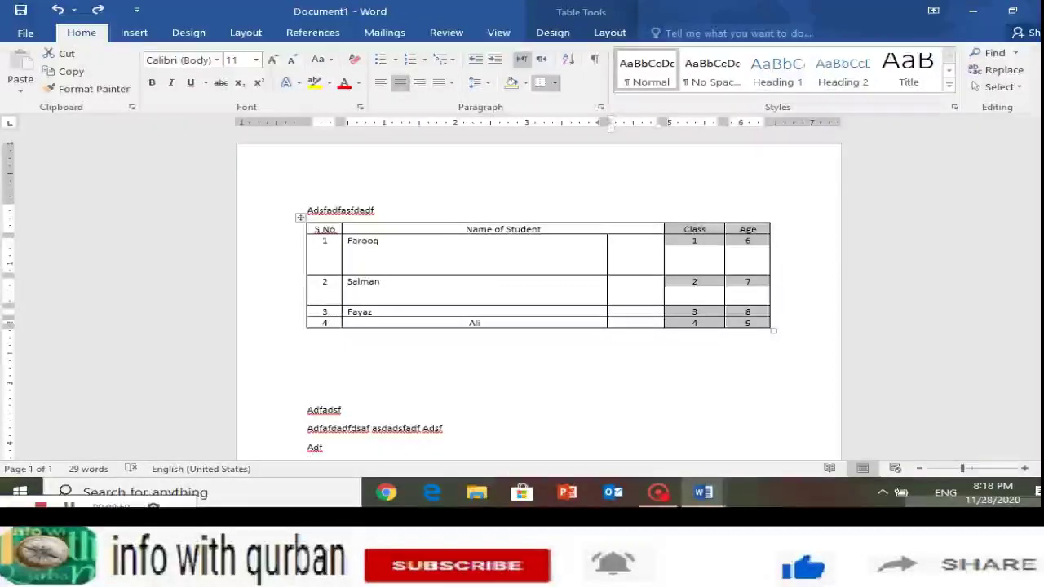
Step: Give the Class and Age columns a 1.5" preferred width in Table Properties
right_click(688, 250)
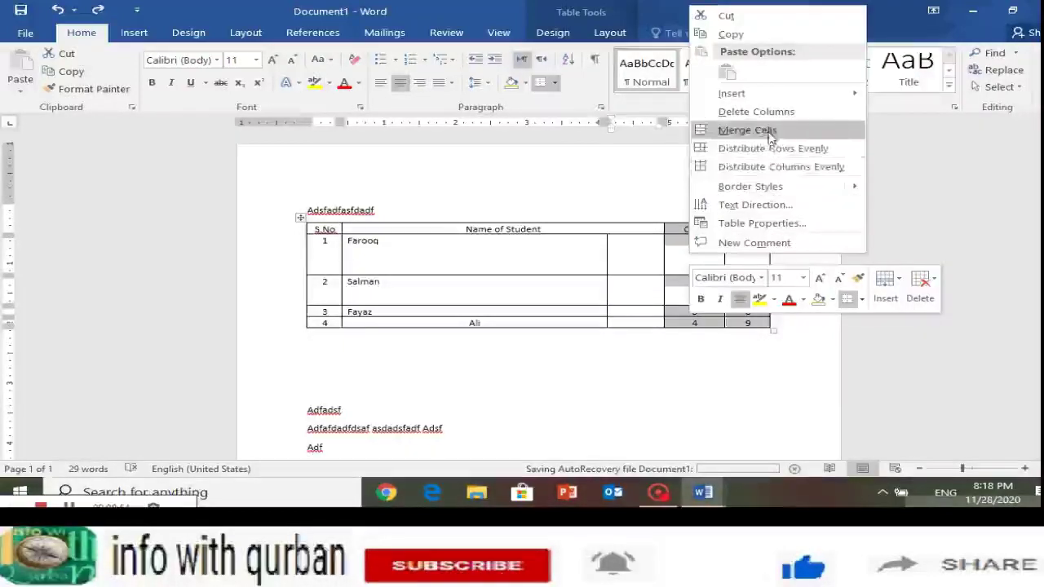
click(796, 224)
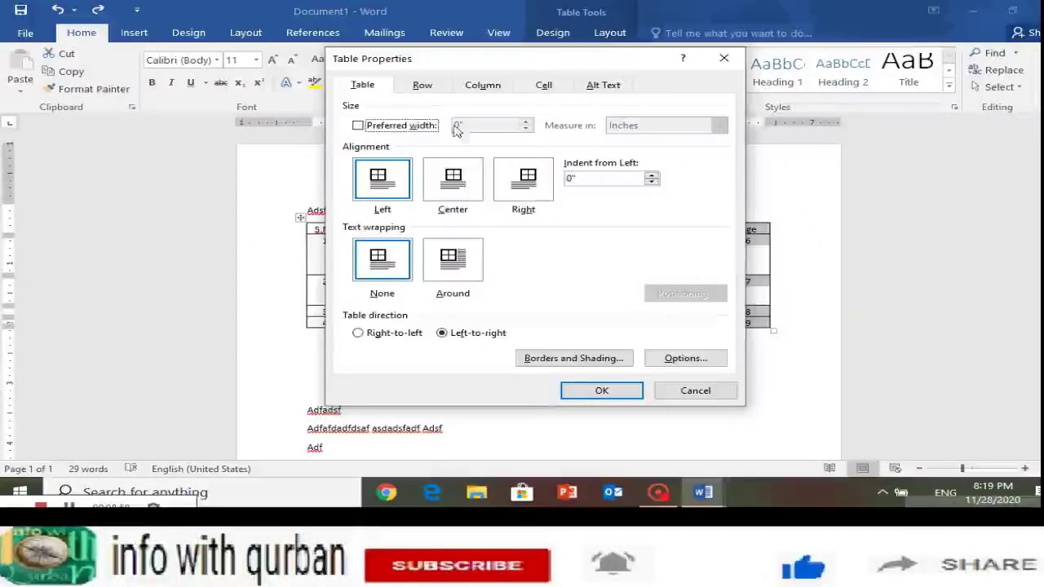
click(483, 88)
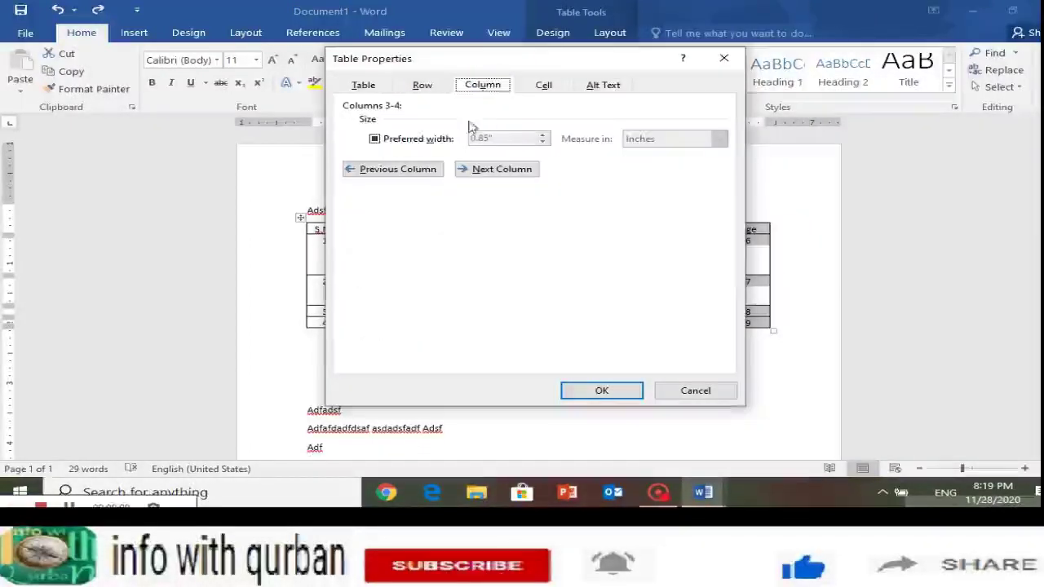
click(420, 140)
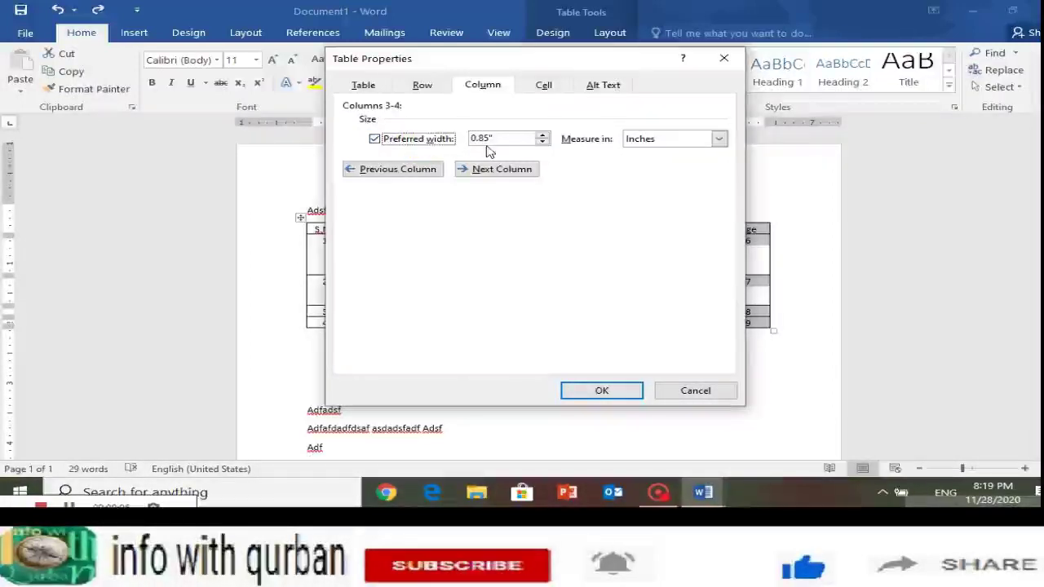
click(542, 141)
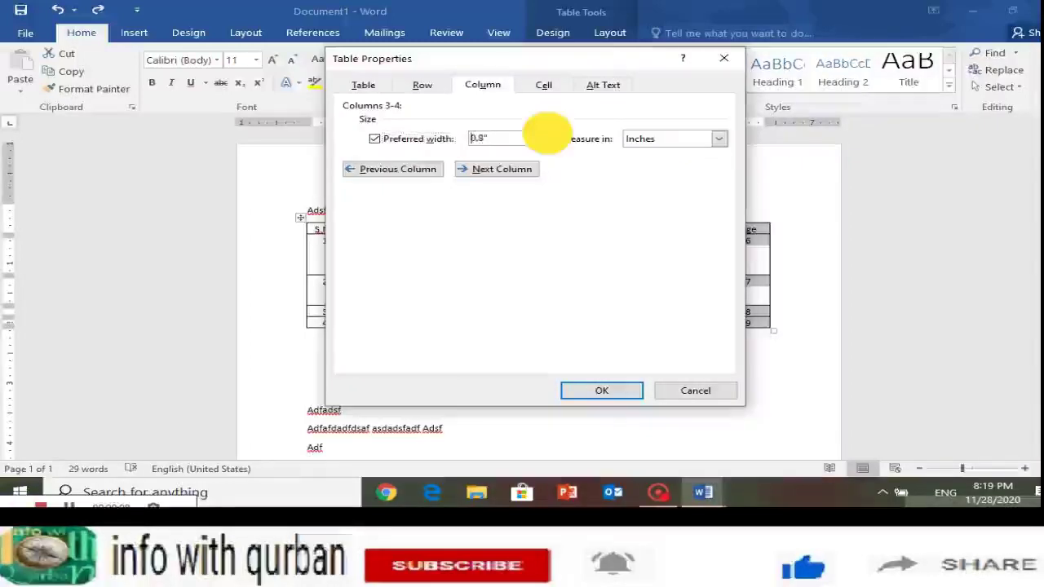
click(543, 135)
click(542, 135)
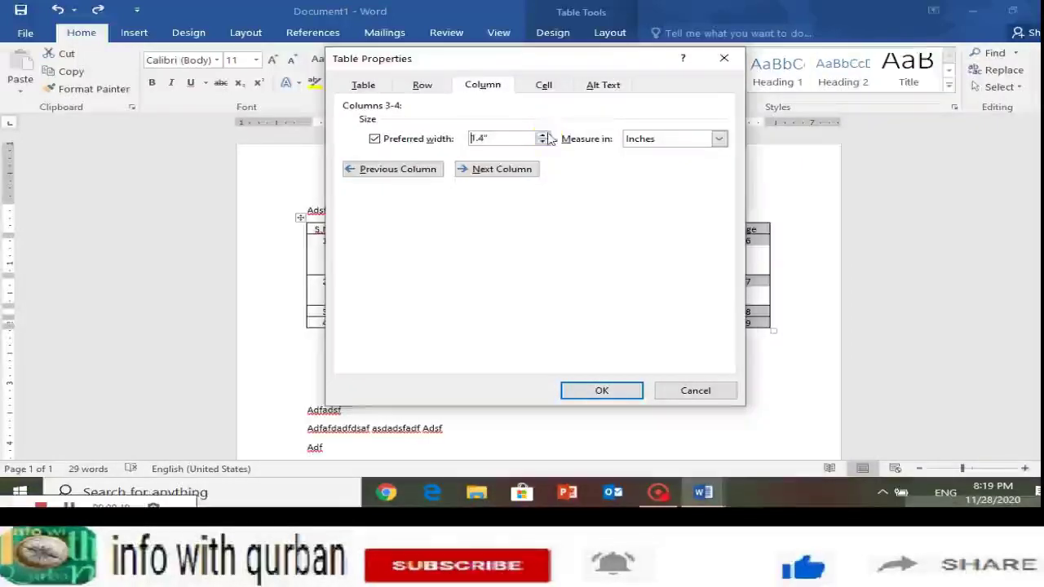
click(542, 135)
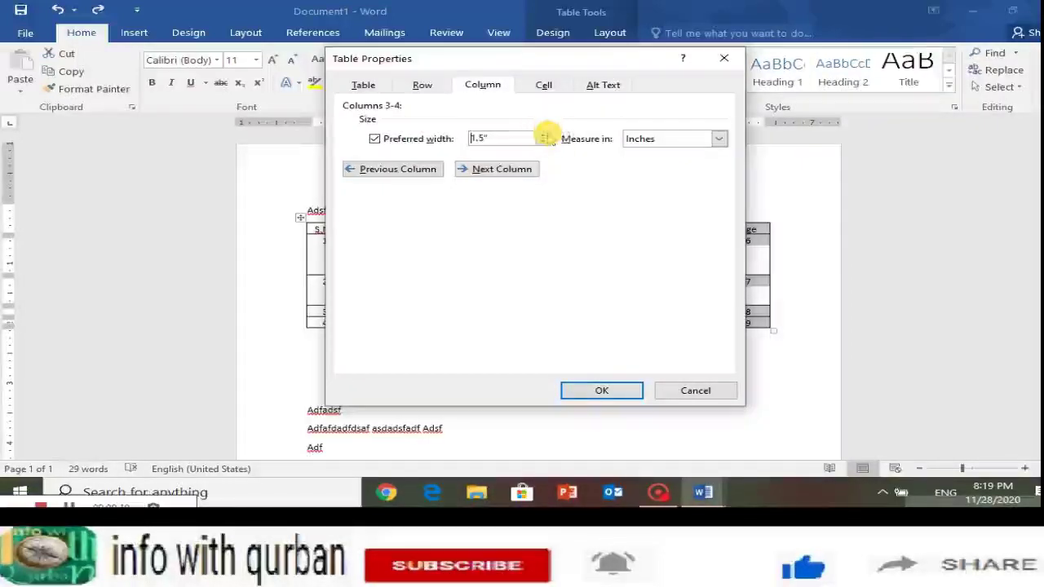
click(598, 394)
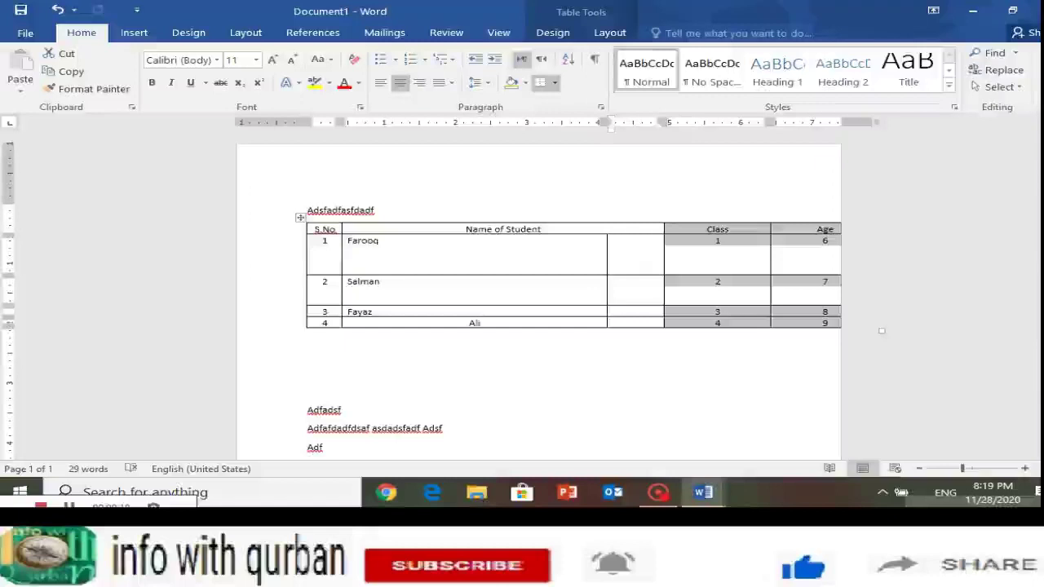
Step: Drag the ruler's right column markers left to narrow the last columns within the page margin
click(641, 259)
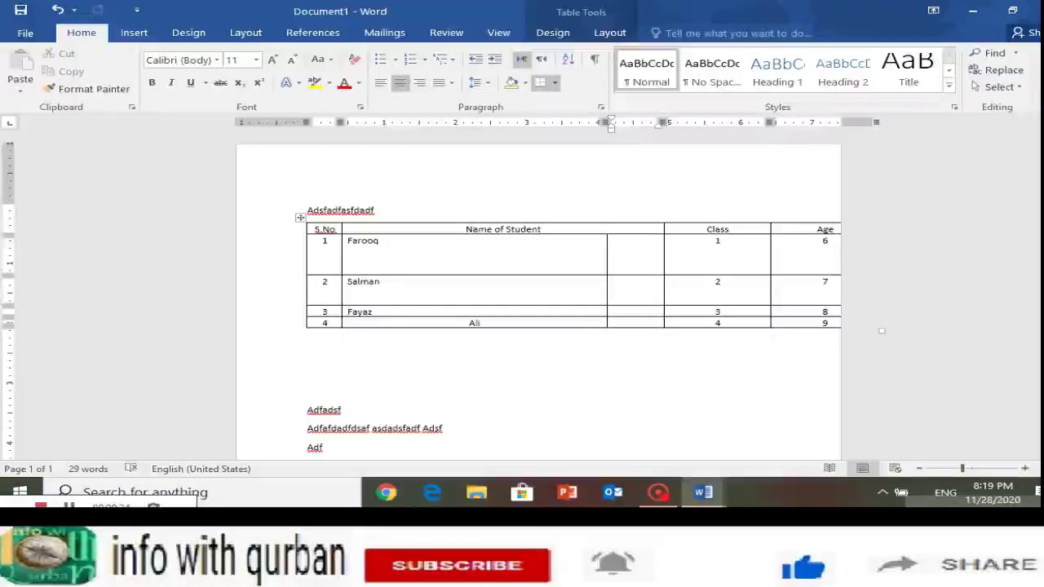
drag(876, 122, 830, 114)
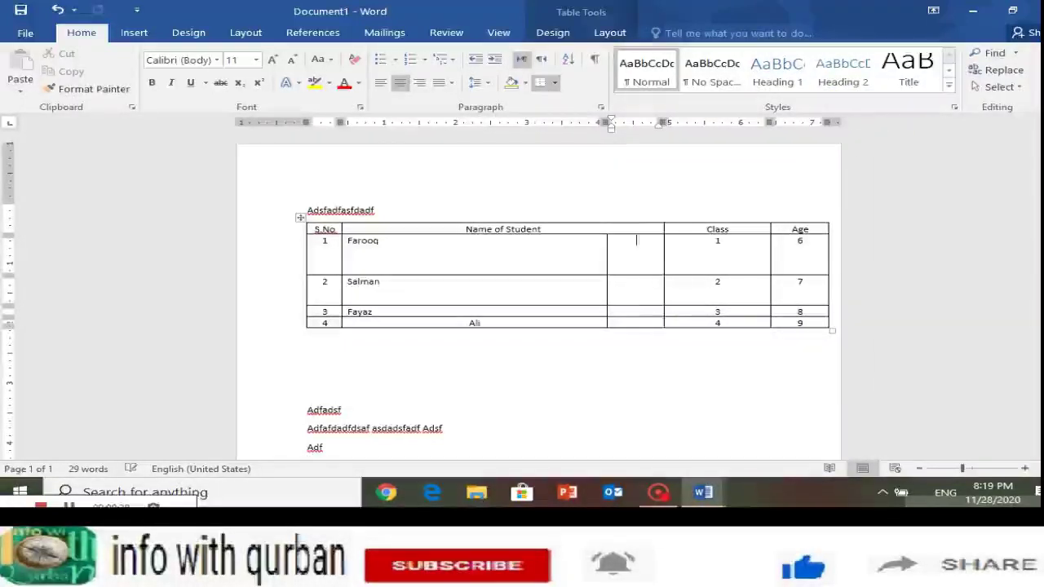
drag(828, 120, 733, 125)
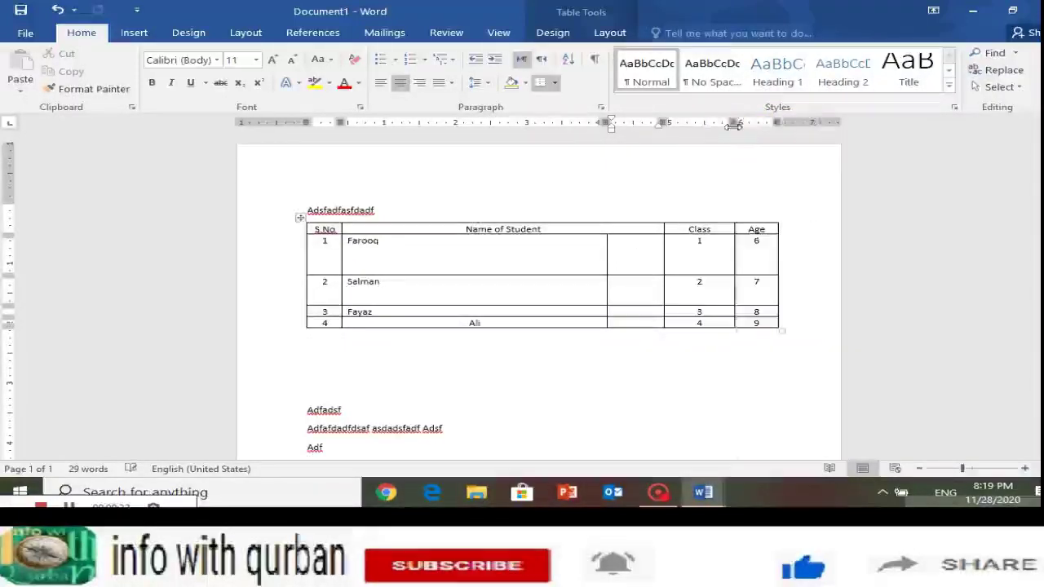
Step: Select the Farooq, Salman and Fayaz cells in the Name of Student column
drag(454, 249, 454, 324)
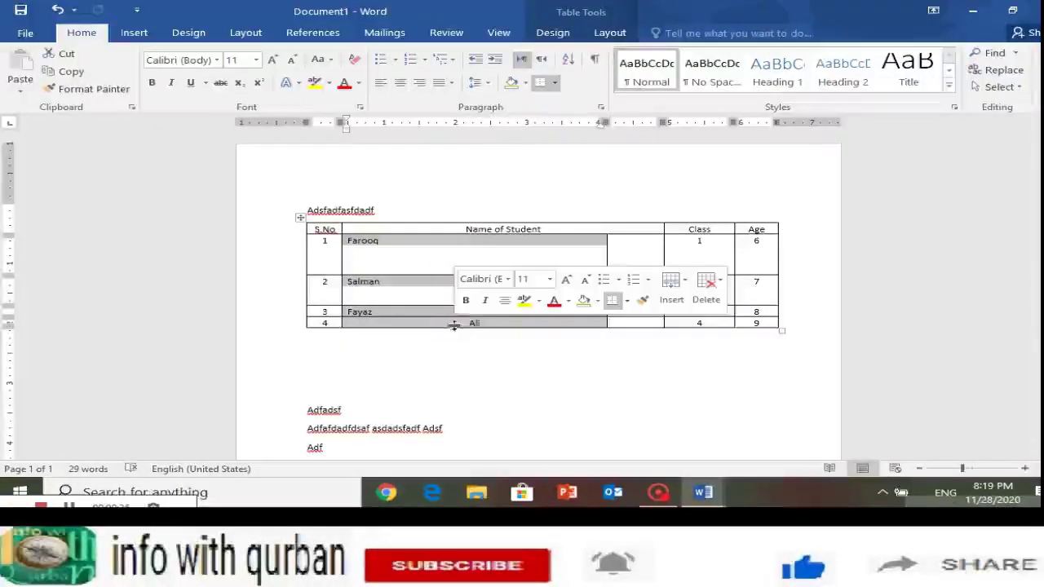
click(415, 281)
right_click(410, 275)
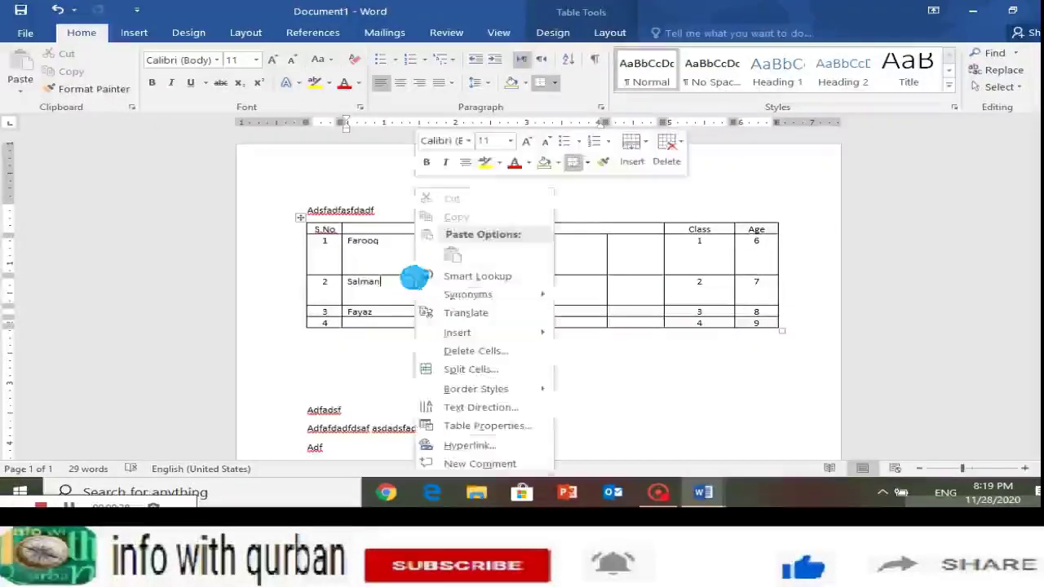
click(384, 256)
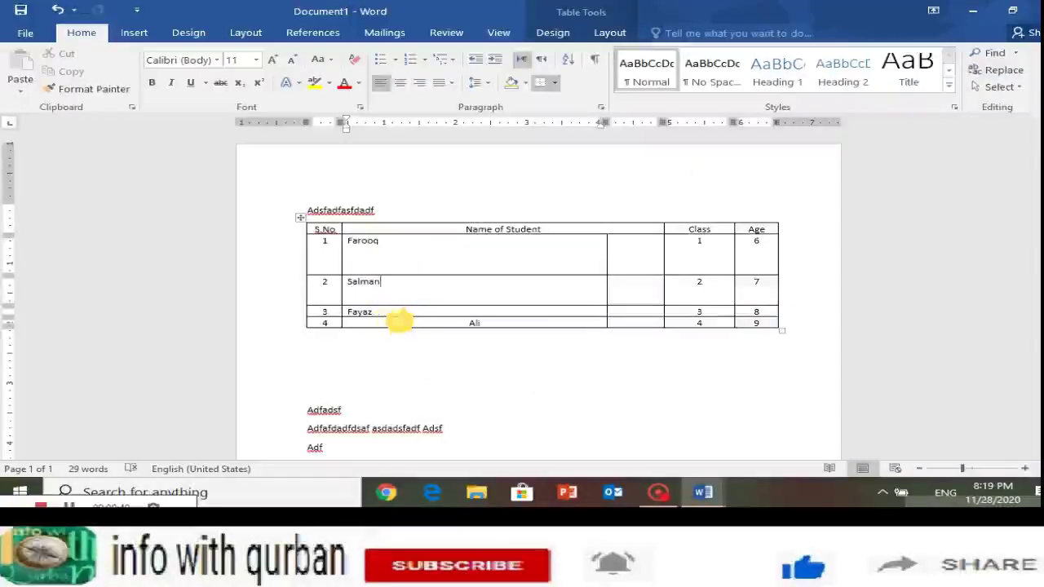
drag(415, 263, 421, 325)
Step: Set the selected student rows to a specified height of at least 1" in Table Properties
right_click(402, 314)
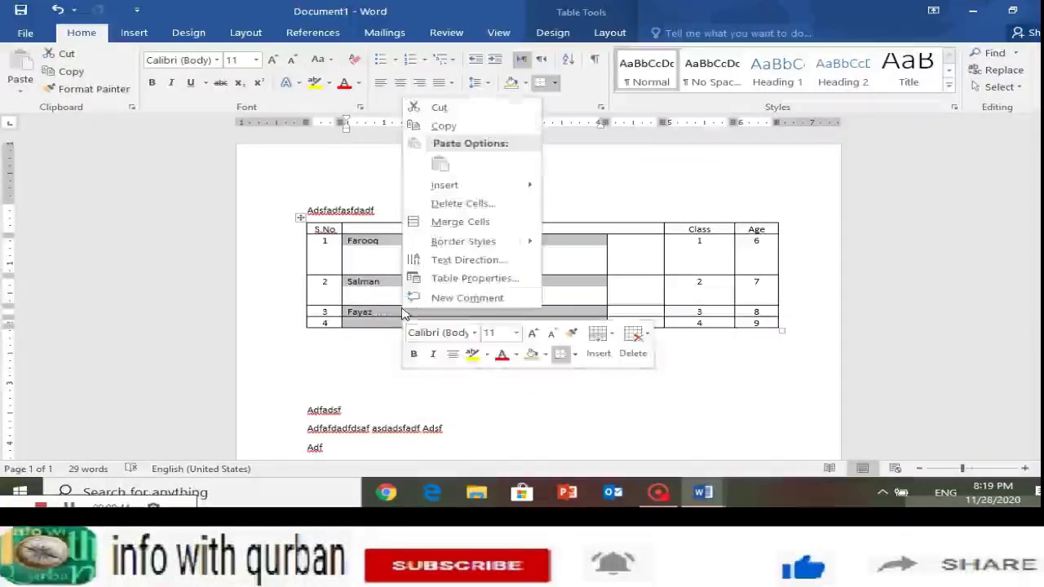
click(473, 278)
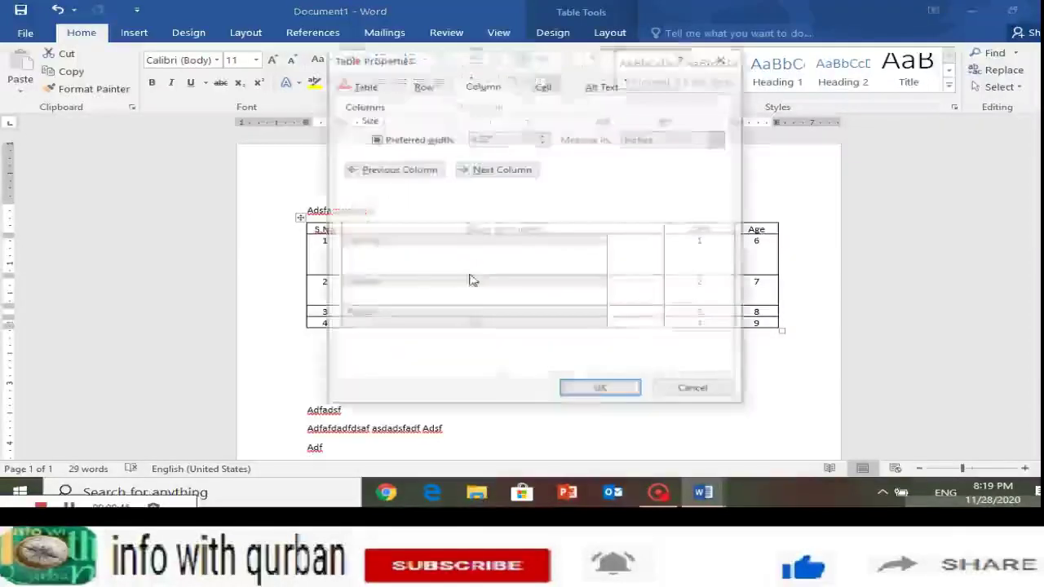
click(427, 87)
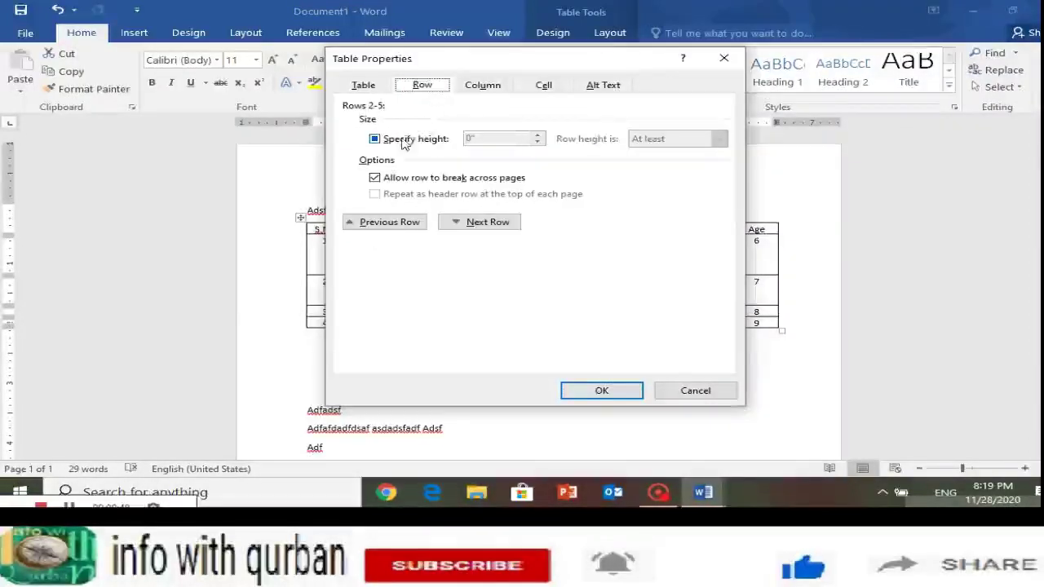
click(396, 140)
double_click(479, 139)
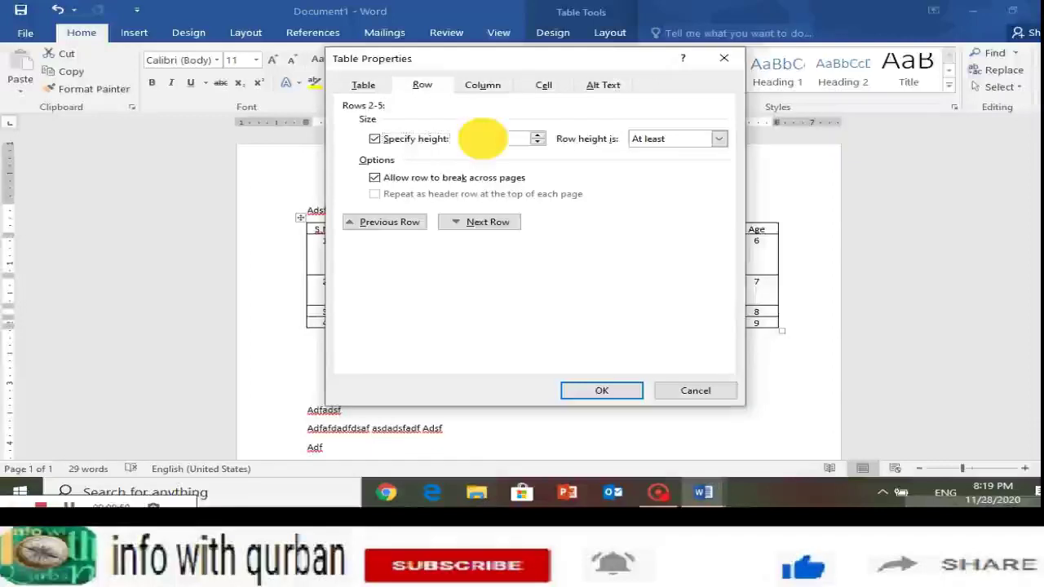
click(482, 139)
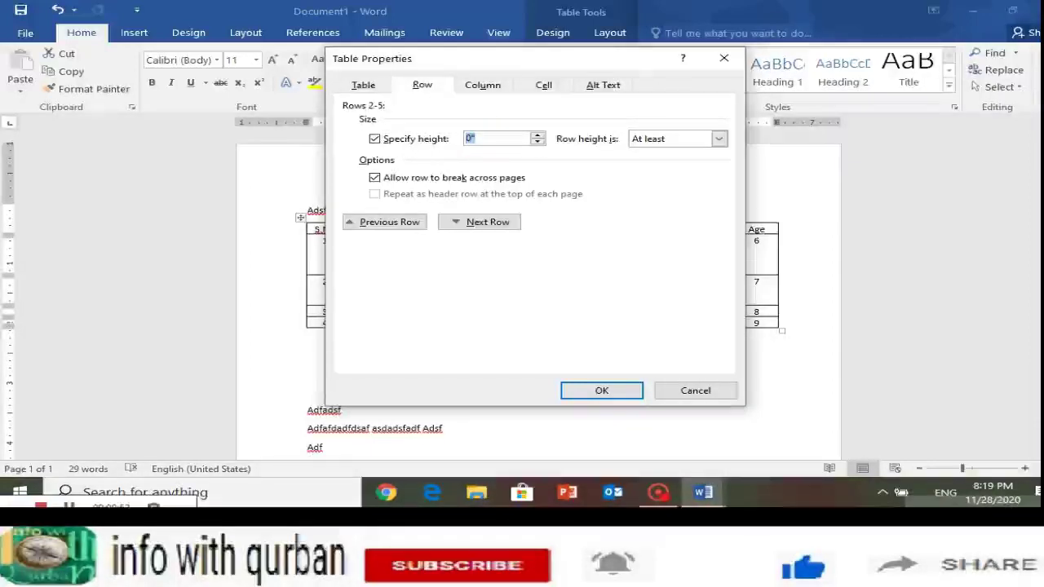
text(1)
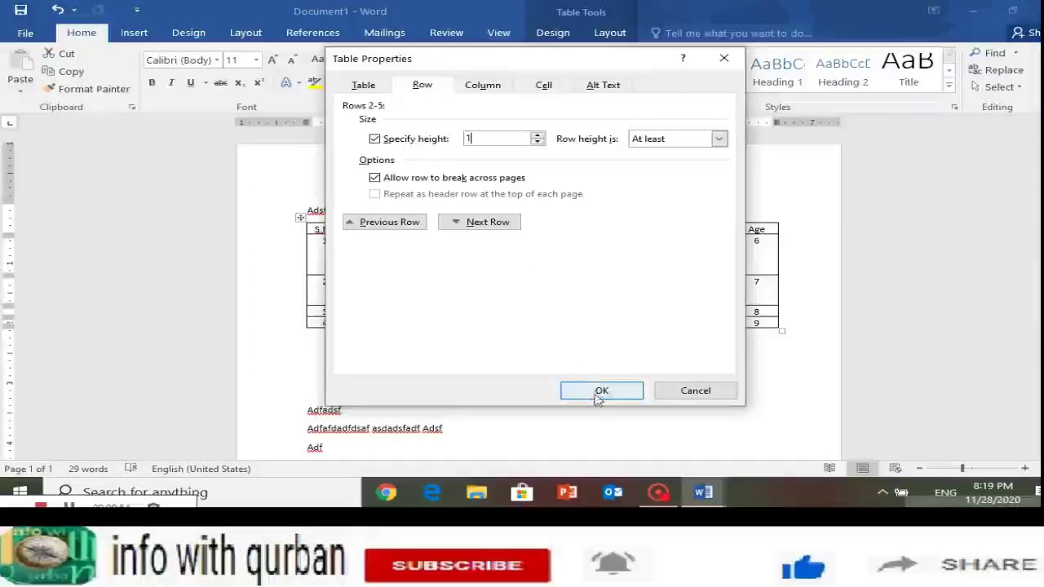
click(591, 395)
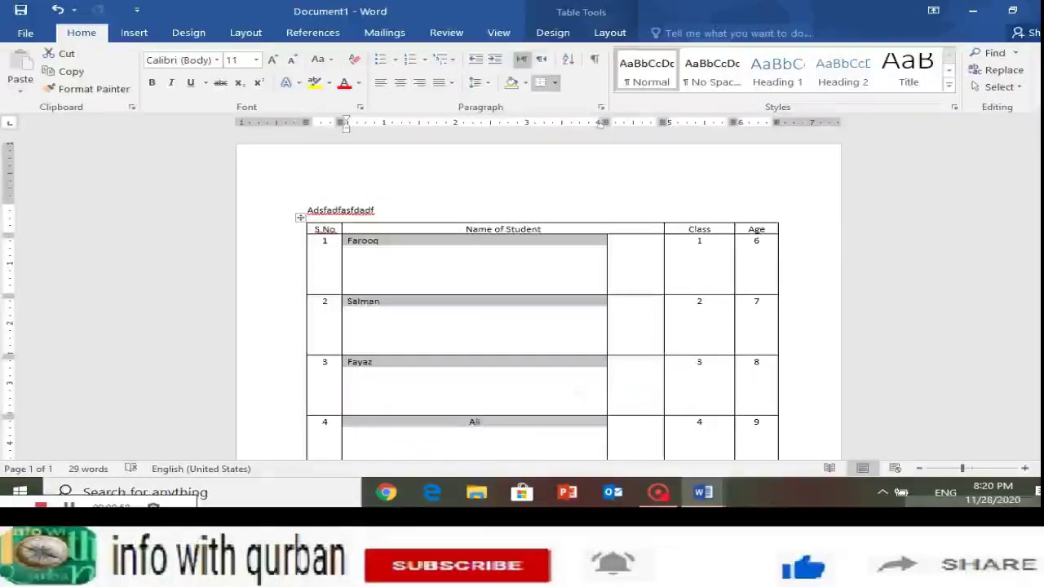
Step: Put the caret in the Farooq cell and bring up the table's Table Styles gallery
click(381, 300)
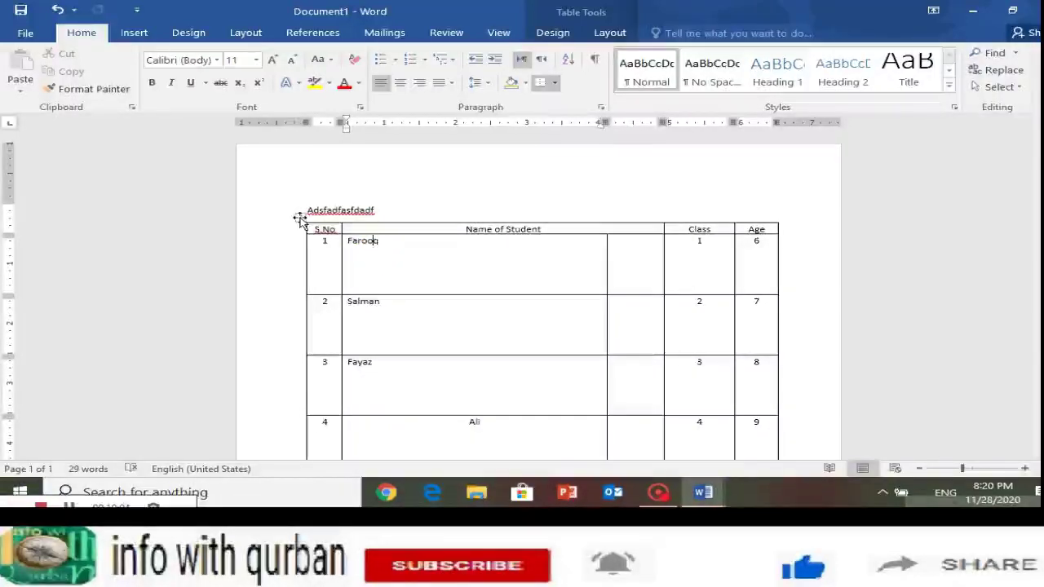
click(405, 270)
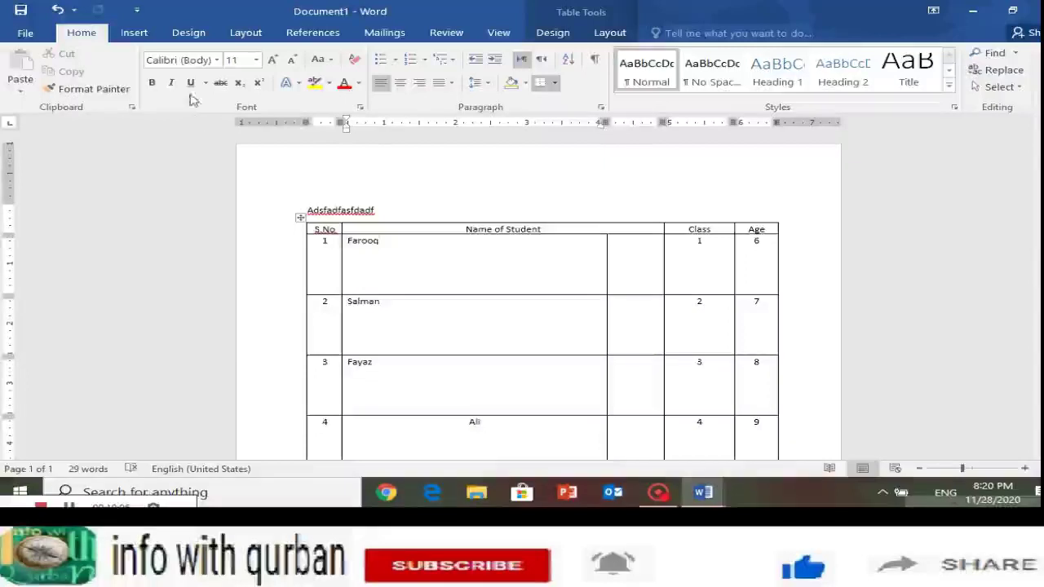
click(189, 32)
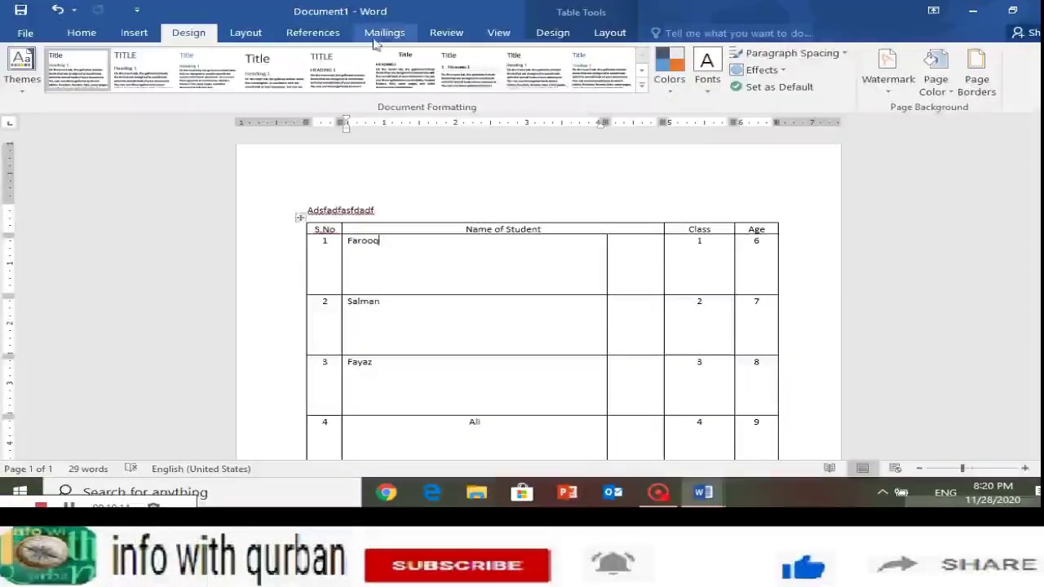
click(558, 33)
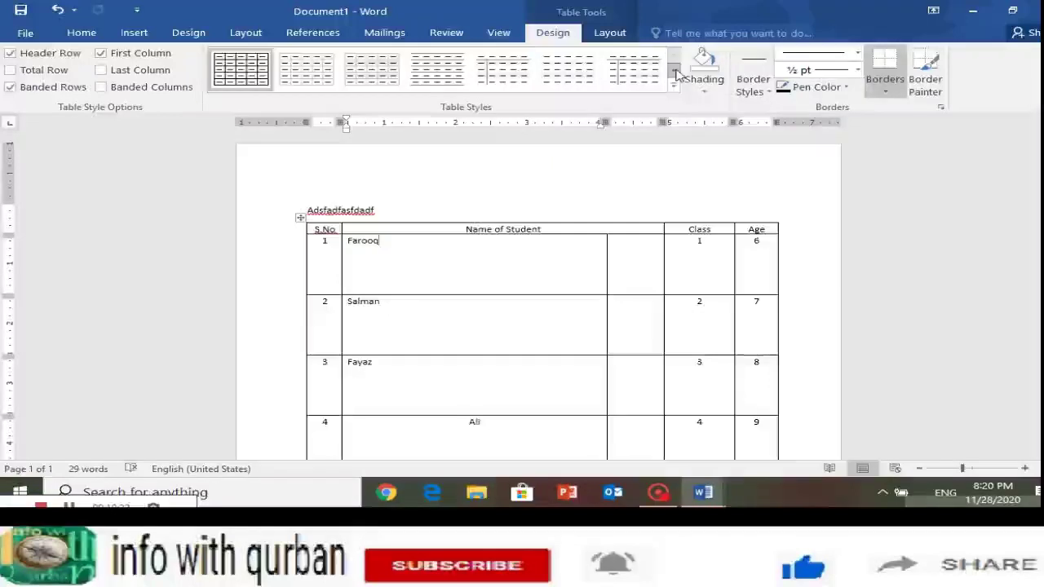
Step: Browse the Table Styles gallery and apply the yellow List Table 5 Dark - Accent 4 style
click(674, 72)
click(675, 72)
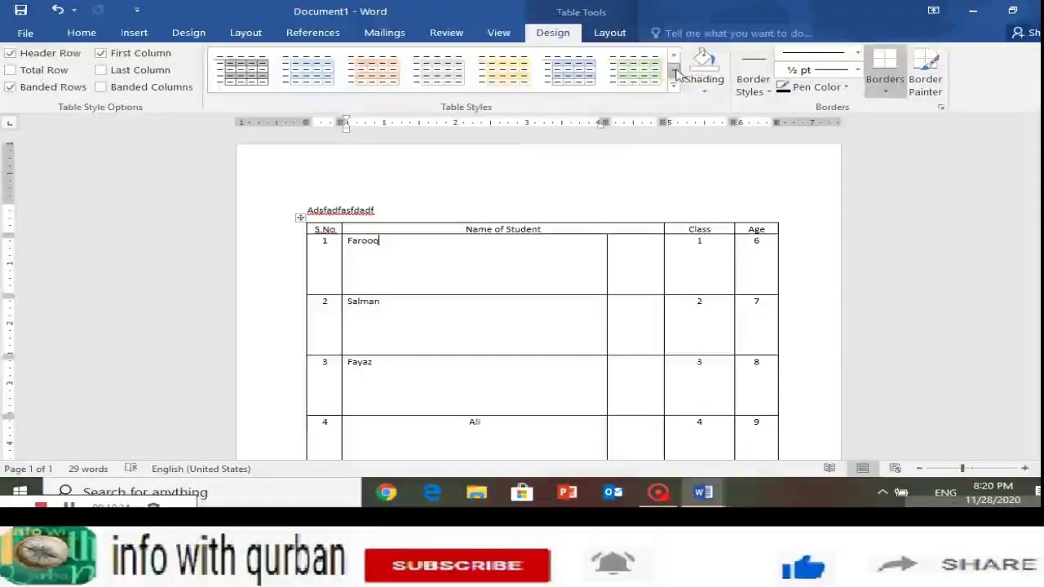
click(675, 57)
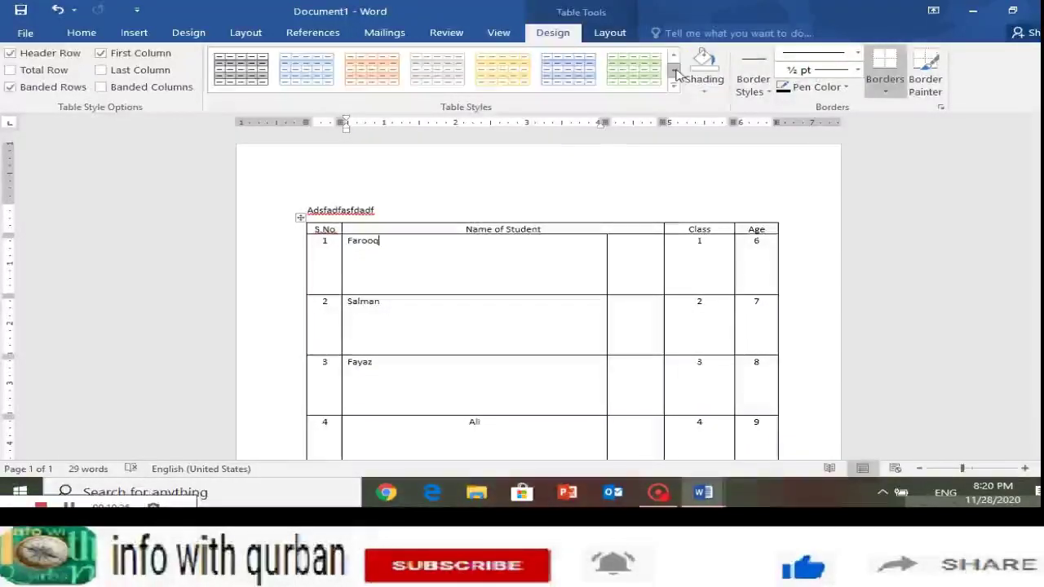
click(675, 57)
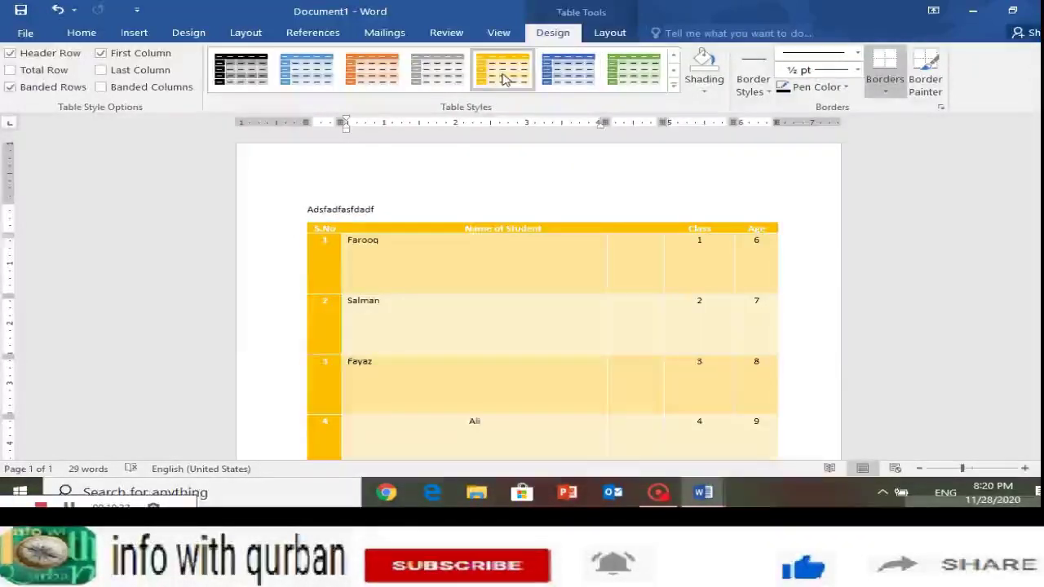
click(674, 69)
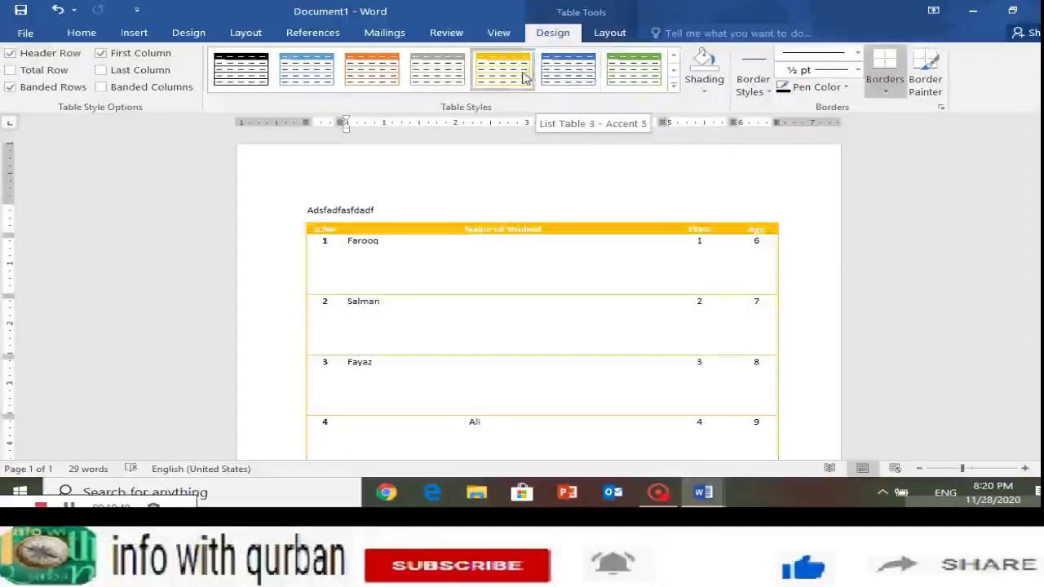
click(673, 69)
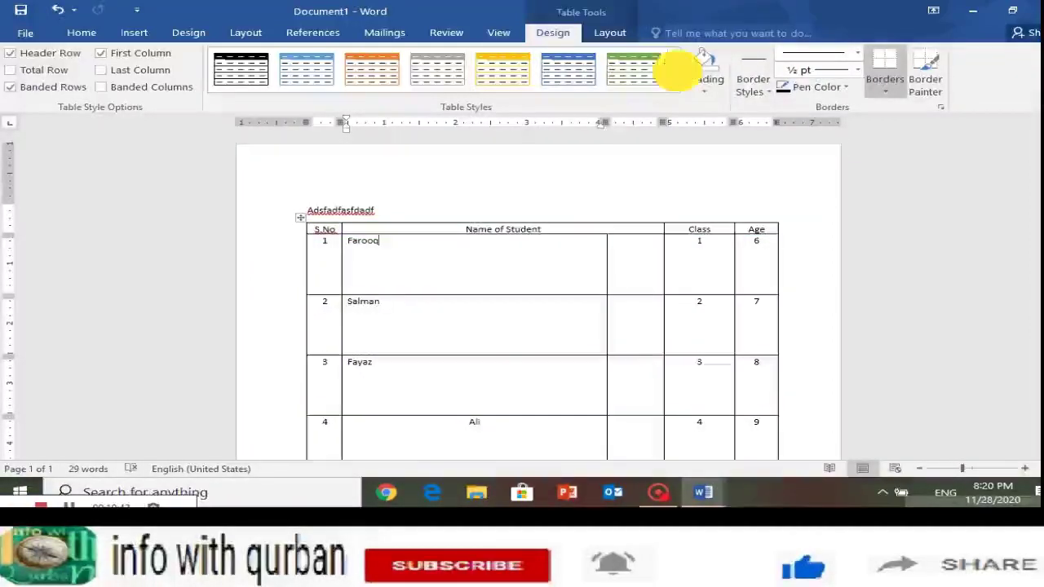
click(674, 54)
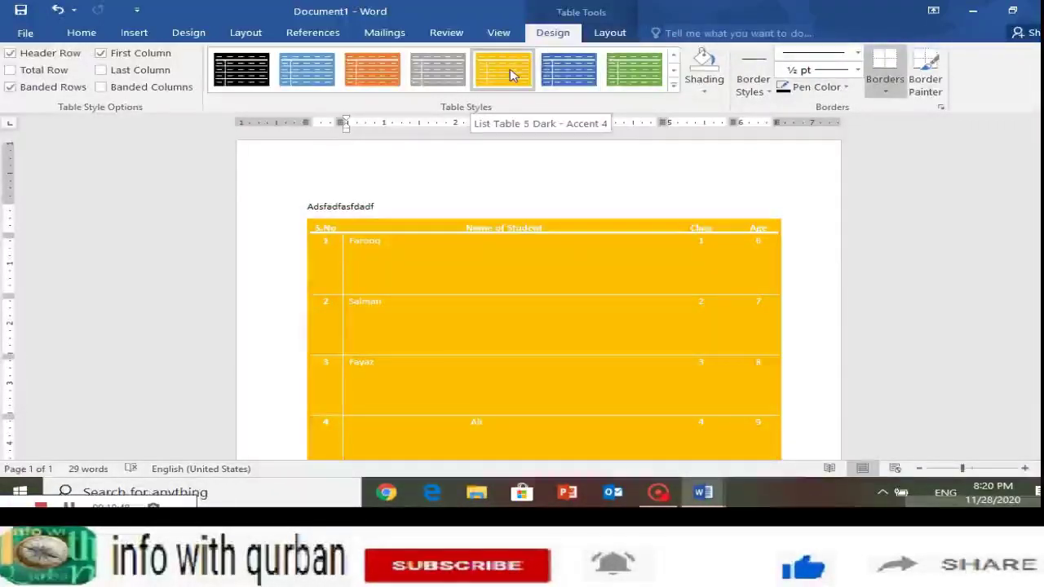
click(510, 75)
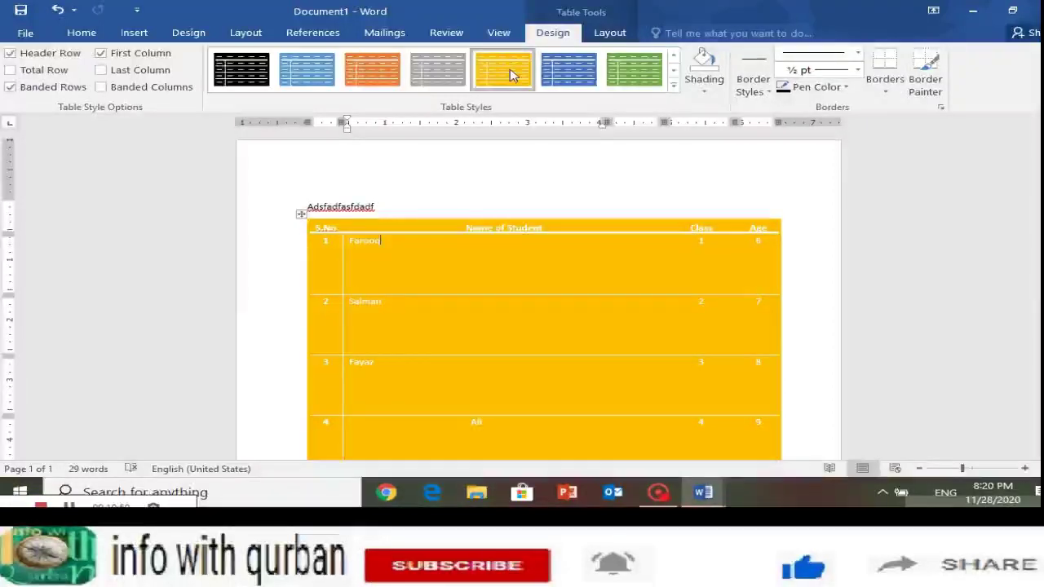